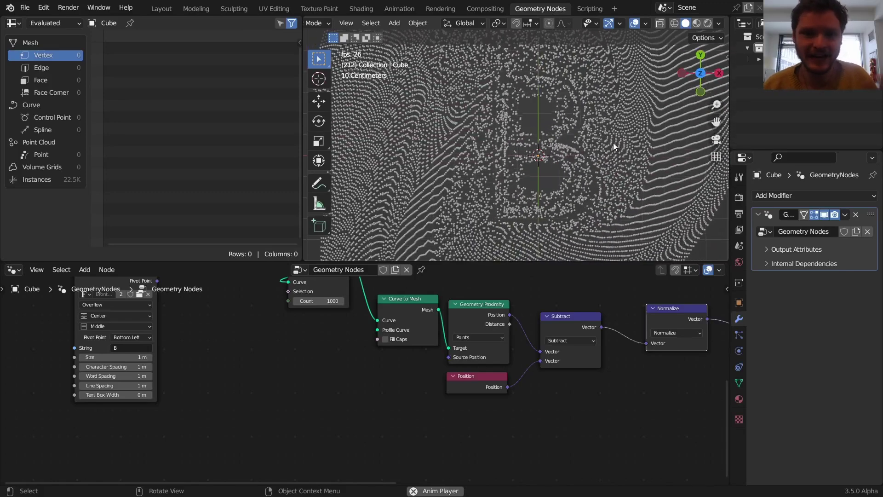
Examine the whole node tree of the finished particle effect and stop the animation playback
{"action": "scroll", "coordinate": [516, 330], "scroll_direction": "down", "scroll_amount": 5}
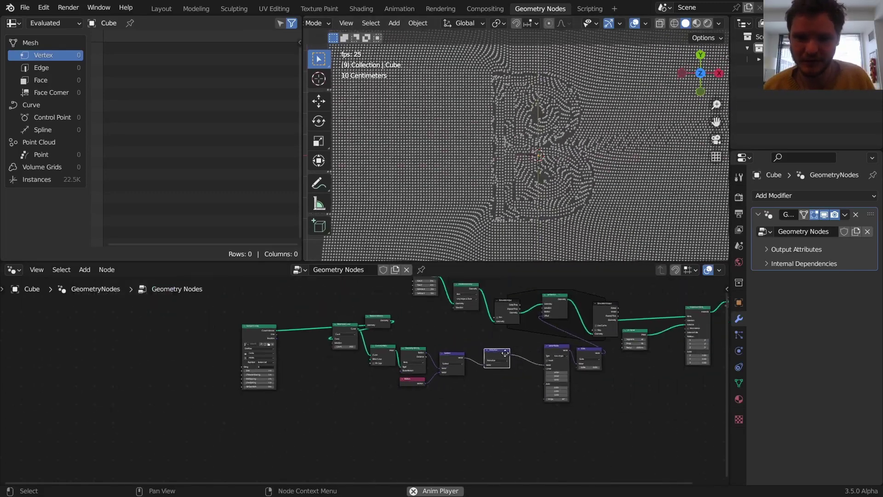
{"action": "key", "text": "Home"}
{"action": "key", "text": "space"}
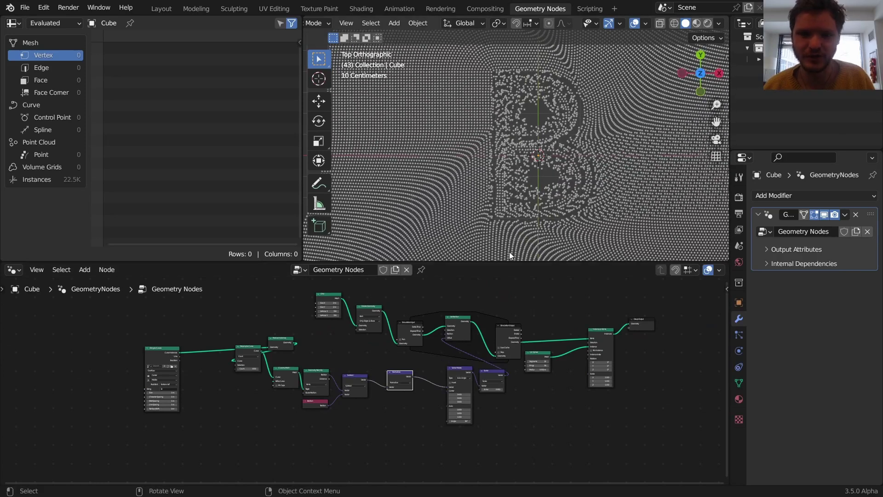
Delete all objects from the scene and add a new mesh cube
{"action": "key", "text": "a"}
{"action": "key", "text": "Delete"}
{"action": "middle_click_drag", "start_coordinate": [510, 176], "coordinate": [529, 98]}
{"action": "key", "text": "shift+a"}
{"action": "mouse_move", "coordinate": [520, 107]}
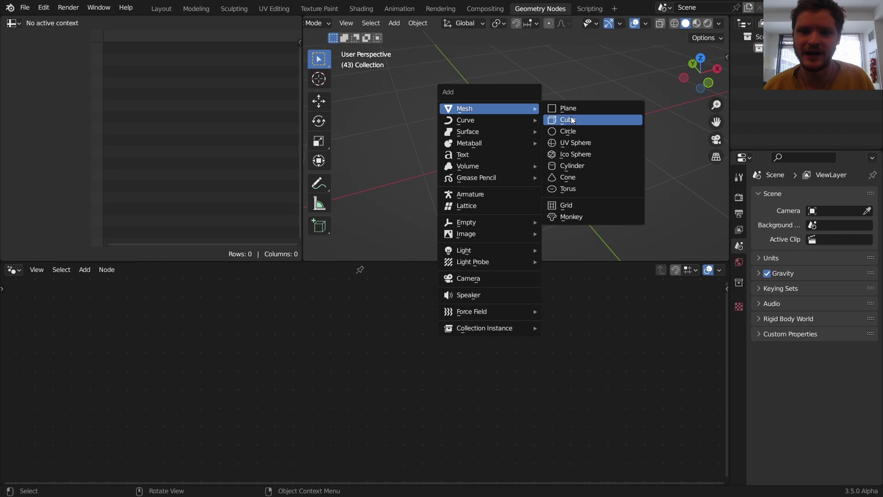
{"action": "left_click", "coordinate": [570, 119]}
Create a new geometry node tree for the cube and delete its Group Input node
{"action": "scroll", "coordinate": [570, 120], "scroll_direction": "down", "scroll_amount": 5}
{"action": "left_click", "coordinate": [360, 271]}
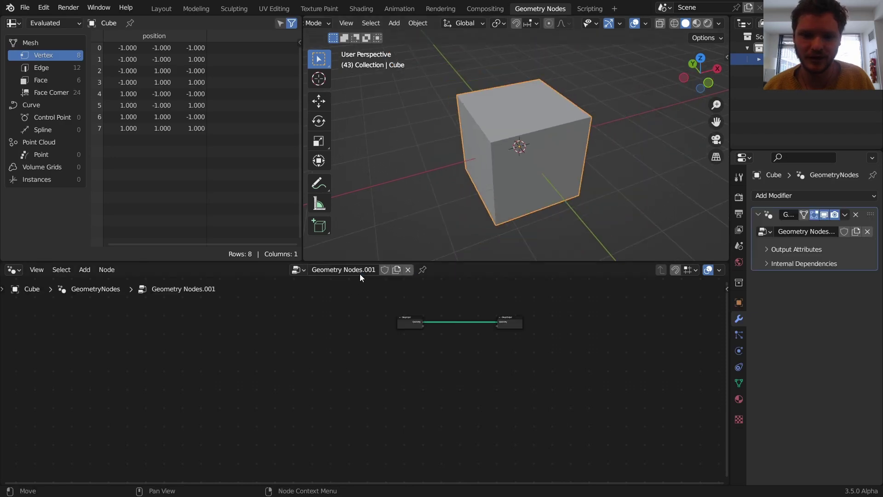
{"action": "left_click", "coordinate": [416, 322]}
{"action": "key", "text": "x"}
Add a Grid node and connect its Mesh output to the Group Output's Geometry input
{"action": "scroll", "coordinate": [478, 321], "scroll_direction": "up", "scroll_amount": 4}
{"action": "middle_click_drag", "start_coordinate": [485, 319], "coordinate": [418, 387]}
{"action": "scroll", "coordinate": [479, 332], "scroll_direction": "up", "scroll_amount": 3}
{"action": "key", "text": "shift+a"}
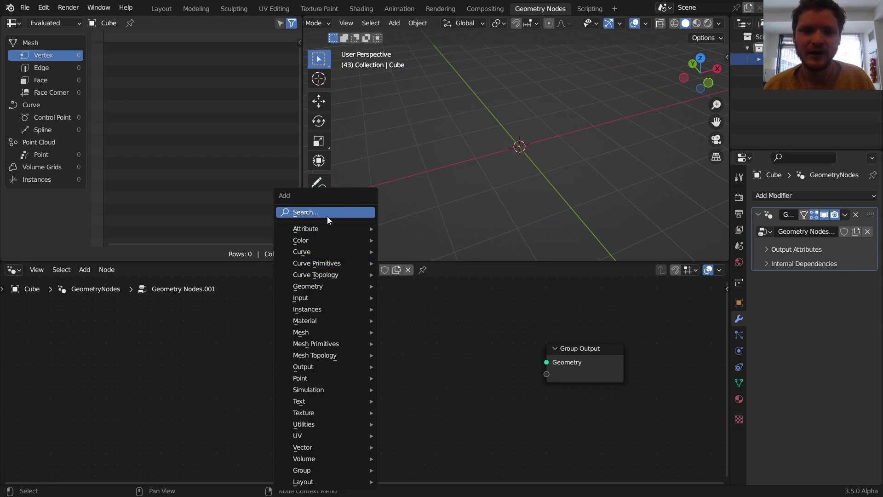
{"action": "type", "text": "g"}
{"action": "key", "text": "Return"}
{"action": "left_click", "coordinate": [245, 366]}
{"action": "right_click_drag", "start_coordinate": [244, 366], "coordinate": [598, 372], "text": "alt"}
Set the Grid to 2 m in X and Y with 150 vertices each way, and show it in wireframe from the top
{"action": "left_click", "coordinate": [701, 59]}
{"action": "middle_click_drag", "start_coordinate": [577, 102], "coordinate": [522, 163], "text": "shift"}
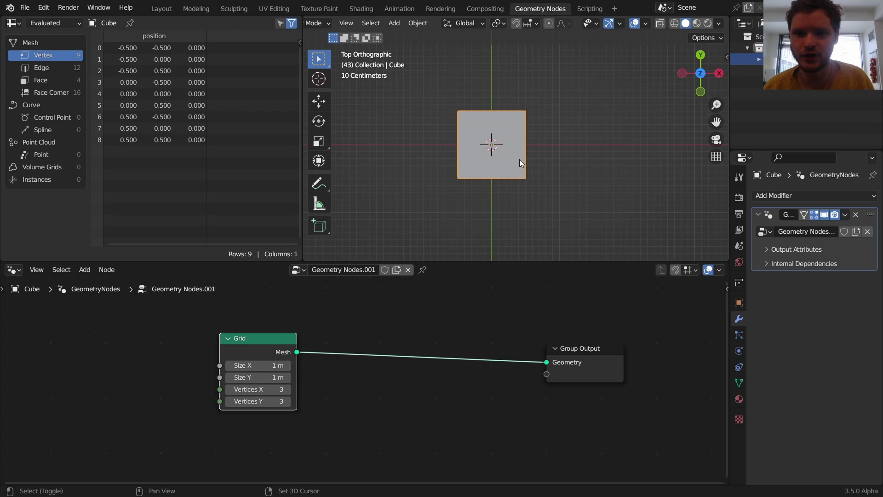
{"action": "left_click_drag", "start_coordinate": [261, 375], "coordinate": [355, 392]}
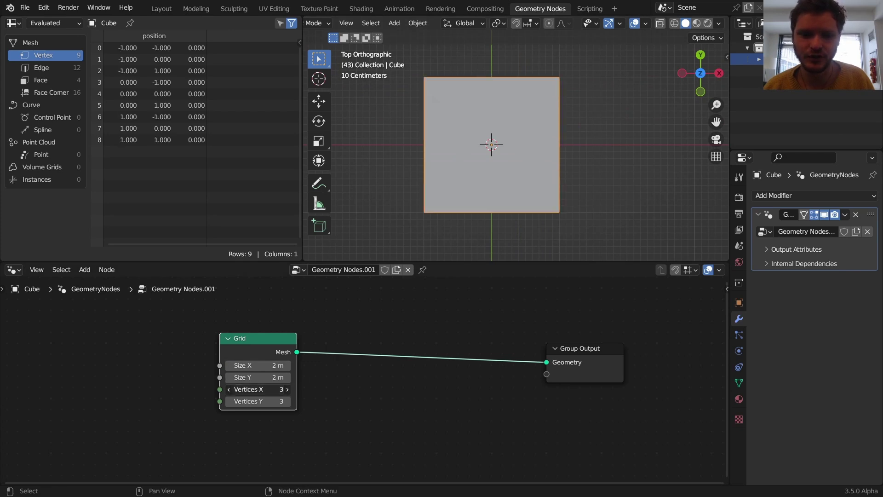
{"action": "left_click_drag", "start_coordinate": [271, 390], "coordinate": [271, 401]}
{"action": "type", "text": "150"}
{"action": "key", "text": "Return"}
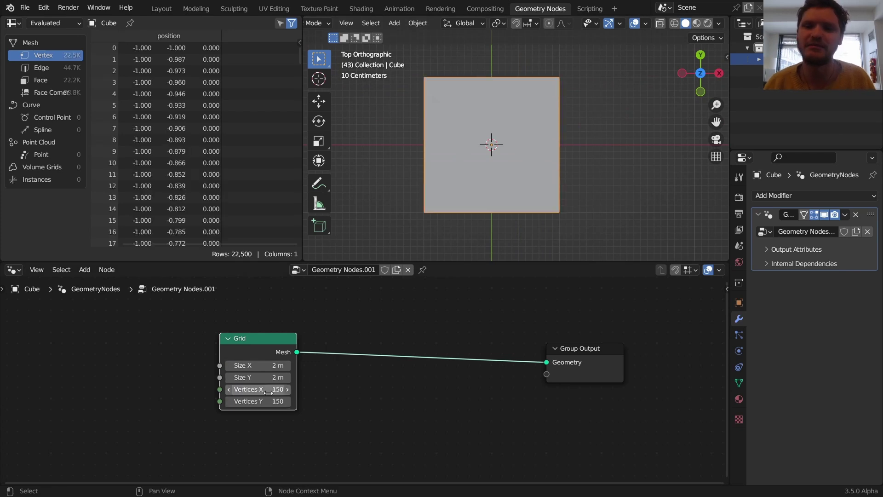
{"action": "left_click", "coordinate": [675, 24]}
{"action": "scroll", "coordinate": [496, 136], "scroll_direction": "up", "scroll_amount": 4}
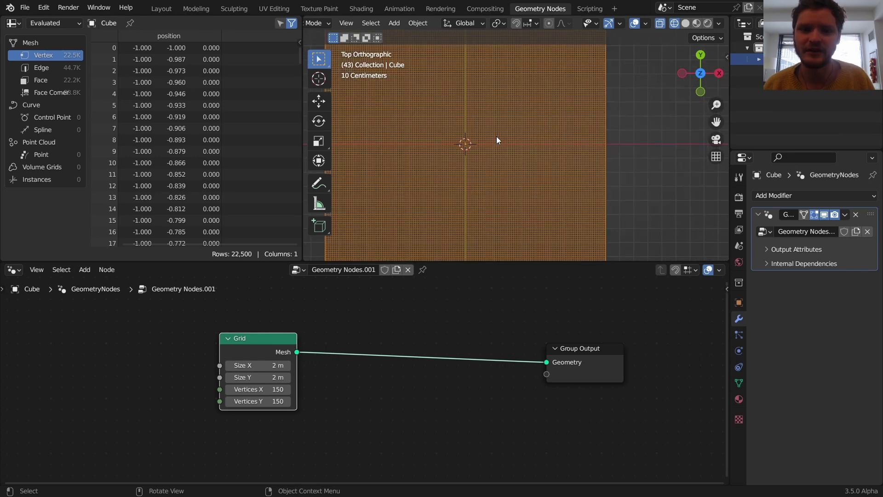
Insert a Delete Geometry node between Grid and Group Output, set to Only Edges & Faces on the Point domain
{"action": "key", "text": "shift+a"}
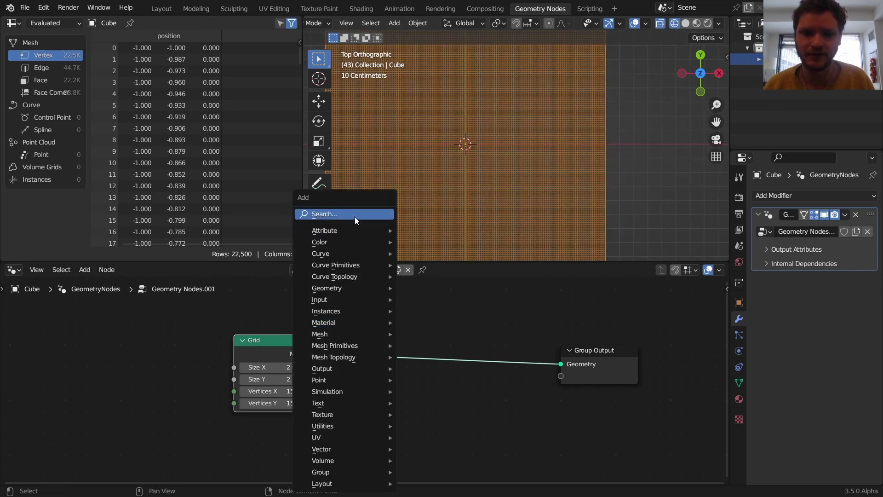
{"action": "left_click", "coordinate": [355, 217]}
{"action": "type", "text": "delete"}
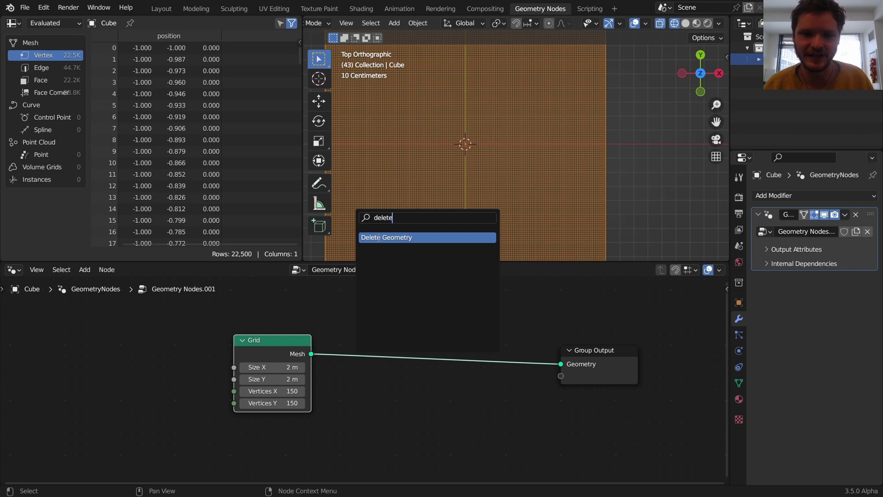
{"action": "left_click", "coordinate": [378, 237]}
{"action": "left_click", "coordinate": [380, 357]}
{"action": "left_click", "coordinate": [382, 368]}
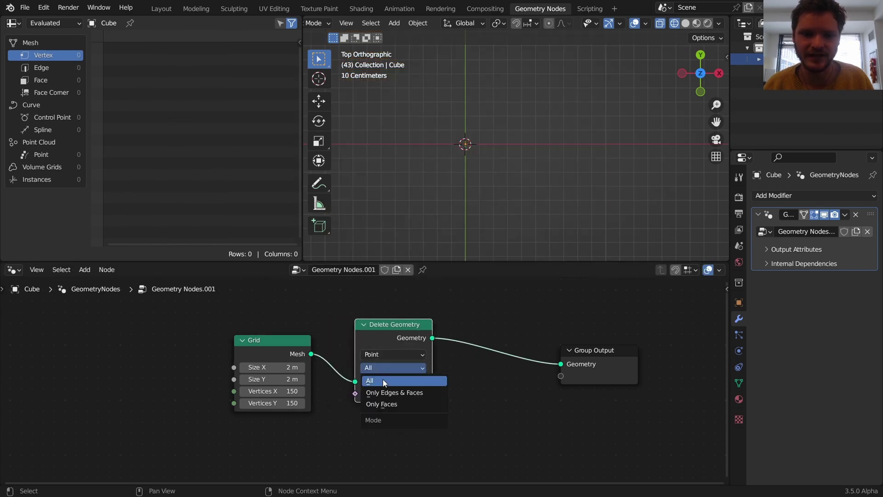
{"action": "left_click", "coordinate": [394, 392]}
{"action": "scroll", "coordinate": [578, 155], "scroll_direction": "up", "scroll_amount": 3}
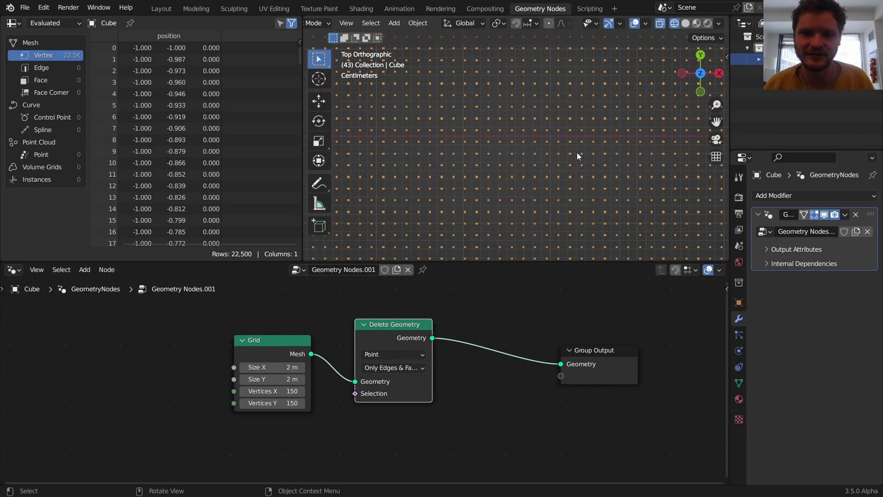
{"action": "scroll", "coordinate": [500, 151], "scroll_direction": "down", "scroll_amount": 5}
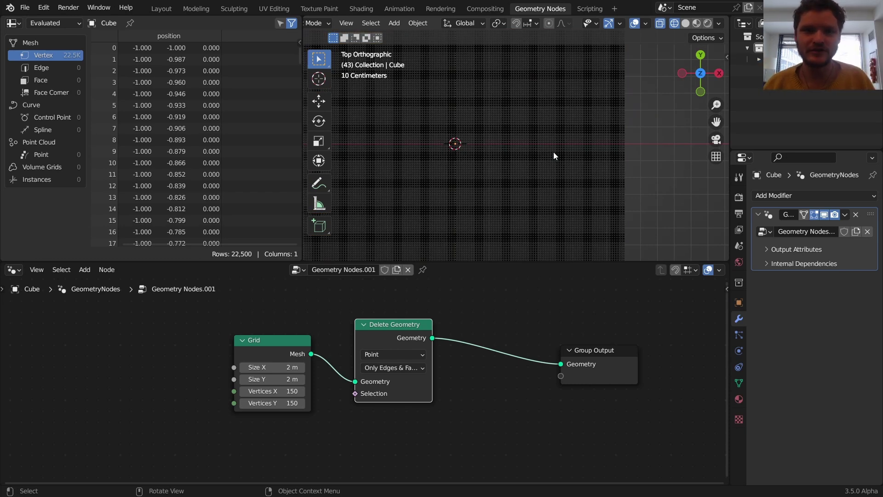
Add a String to Curves node in free space beside the Grid node
{"action": "middle_click_drag", "start_coordinate": [338, 359], "coordinate": [432, 292]}
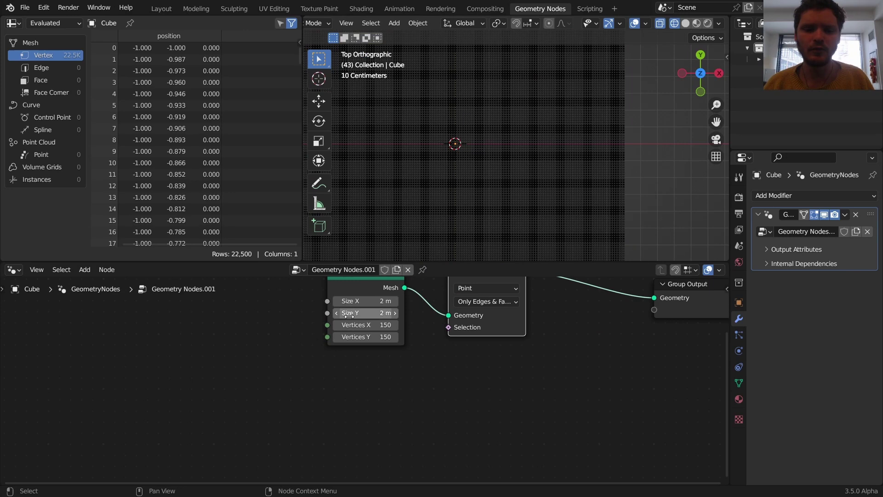
{"action": "key", "text": "shift+a"}
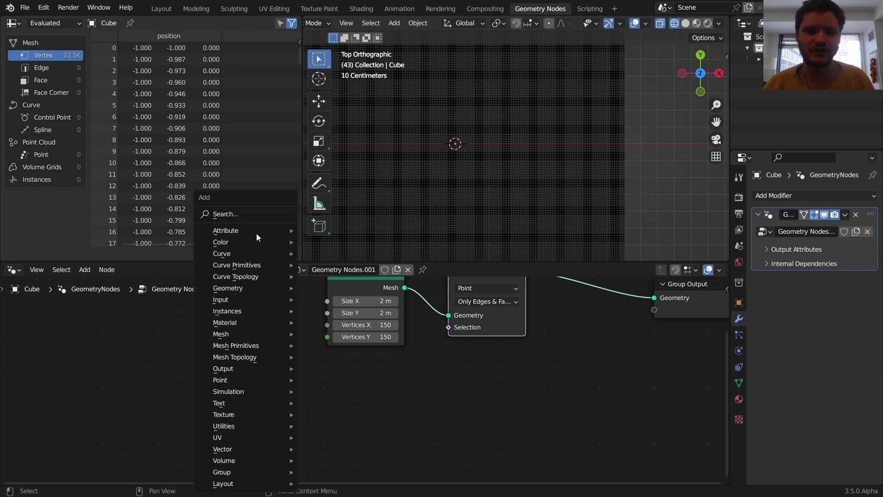
{"action": "left_click", "coordinate": [245, 213]}
{"action": "type", "text": "string to"}
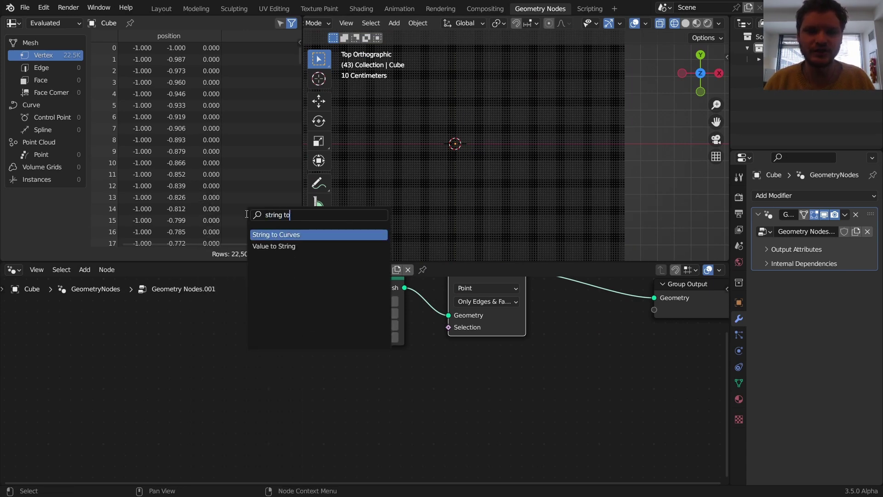
{"action": "key", "text": "Return"}
{"action": "left_click", "coordinate": [261, 379]}
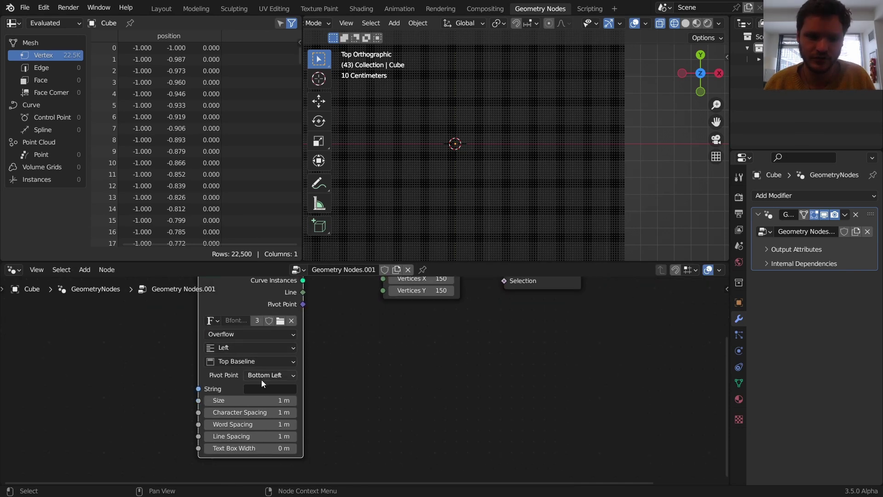
Set the String to Curves text to "A" with Center horizontal and Middle vertical alignment
{"action": "left_click", "coordinate": [265, 389]}
{"action": "type", "text": "A"}
{"action": "key", "text": "Return"}
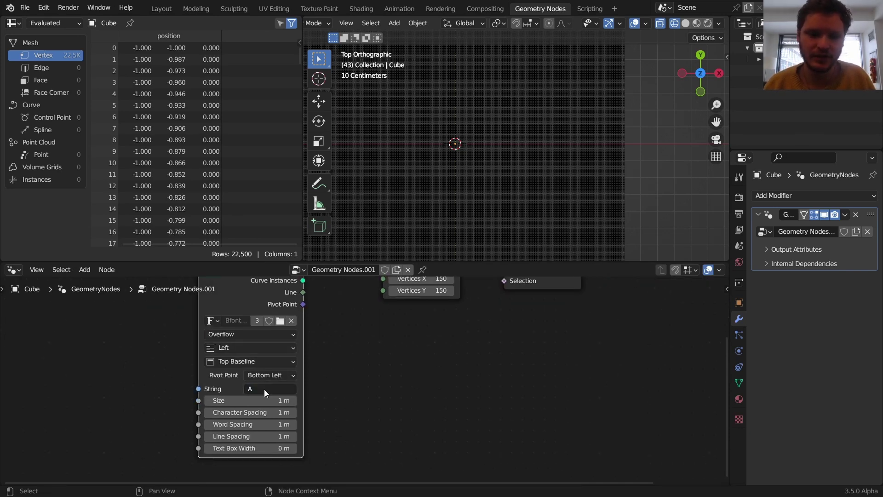
{"action": "left_click", "coordinate": [230, 360]}
{"action": "left_click", "coordinate": [233, 388]}
{"action": "left_click", "coordinate": [225, 348]}
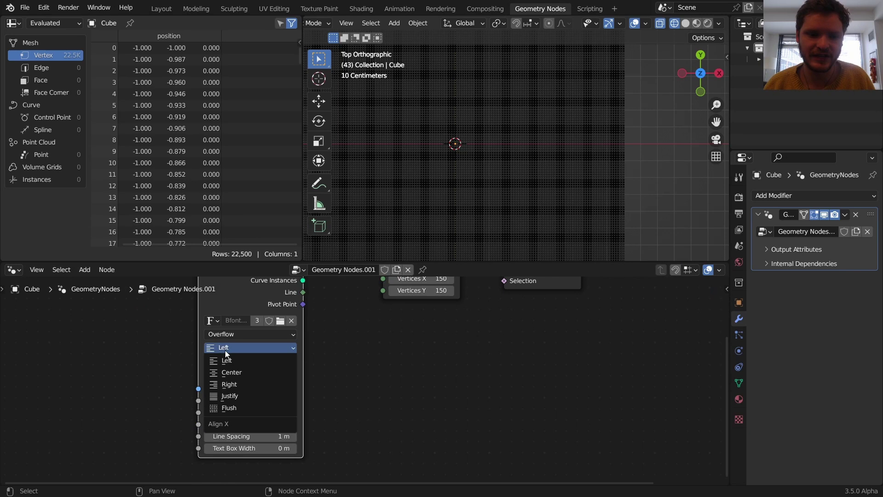
{"action": "left_click", "coordinate": [239, 374]}
Add a Realize Instances node and connect it between String to Curves' Curve Instances and the Group Output
{"action": "left_click_drag", "start_coordinate": [258, 277], "coordinate": [244, 353]}
{"action": "key", "text": "shift+a"}
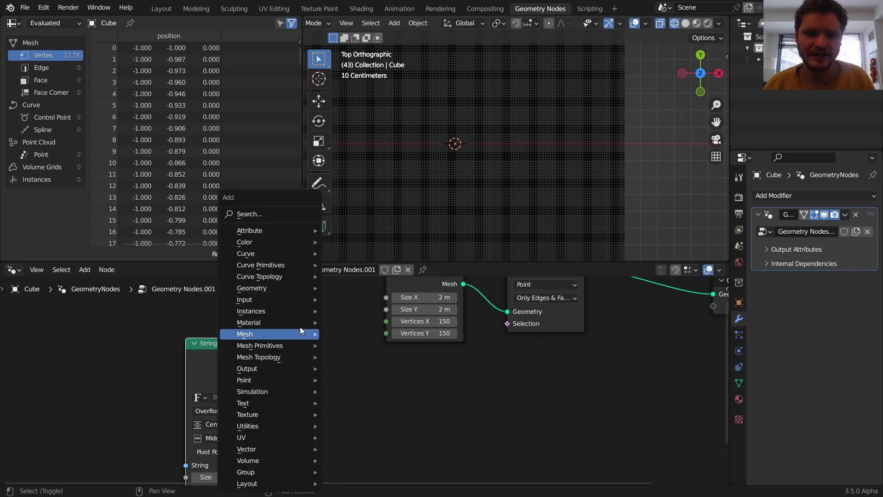
{"action": "left_click", "coordinate": [272, 214]}
{"action": "type", "text": "rea"}
{"action": "left_click", "coordinate": [300, 242]}
{"action": "left_click", "coordinate": [350, 408]}
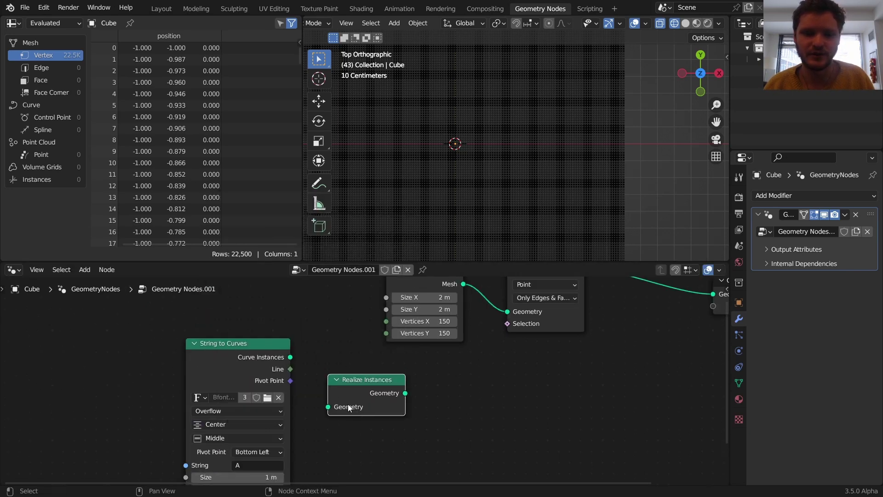
{"action": "key", "text": "o"}
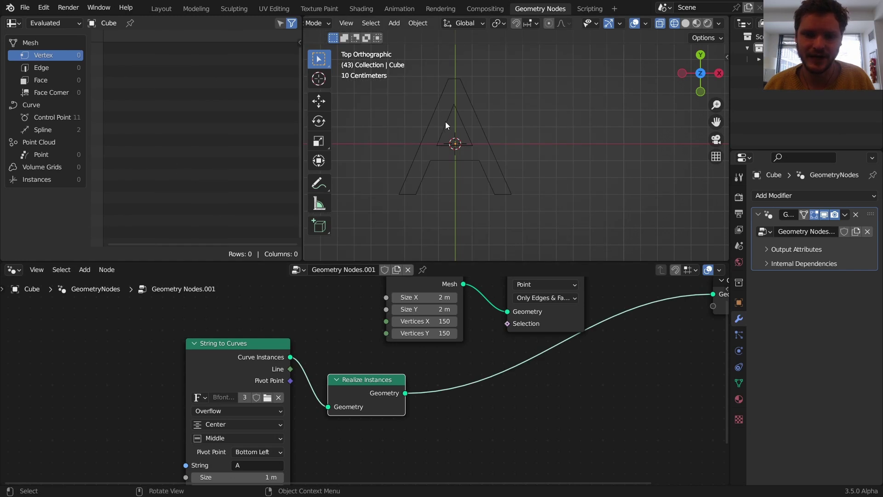
Insert a Resample Curve node after Realize Instances and set its Count to 1000
{"action": "key", "text": "shift+a"}
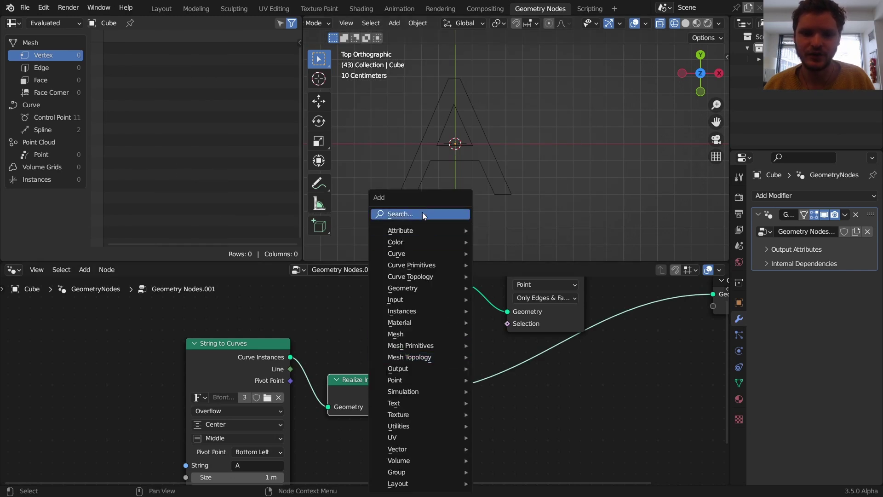
{"action": "type", "text": "res"}
{"action": "left_click", "coordinate": [439, 233]}
{"action": "left_click", "coordinate": [478, 449]}
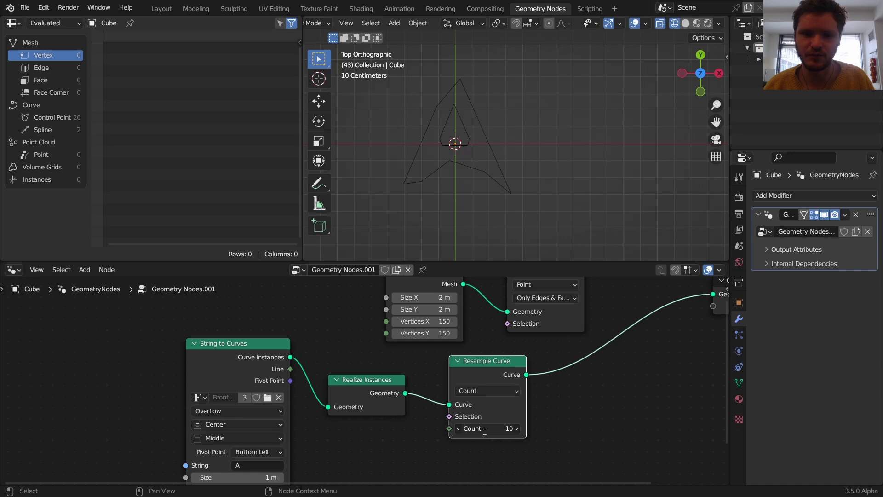
{"action": "key", "text": "Return"}
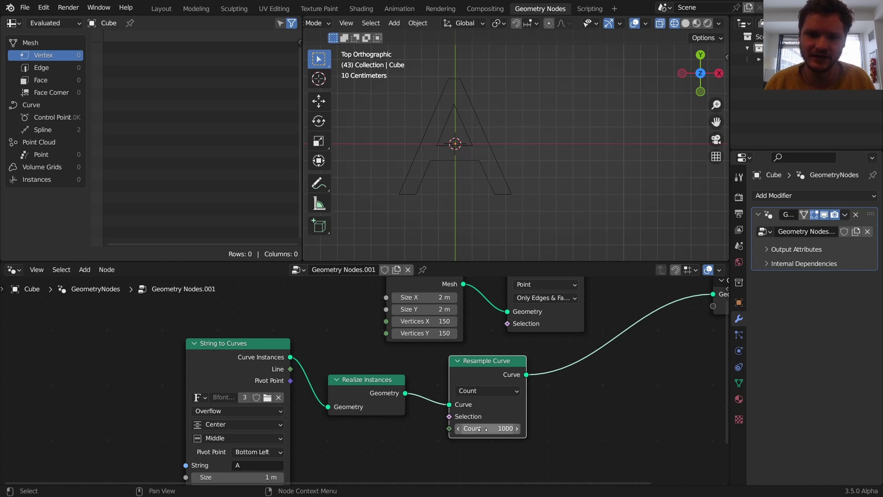
Insert a Curve to Mesh node between Resample Curve and Group Output
{"action": "middle_click_drag", "start_coordinate": [582, 408], "coordinate": [391, 395]}
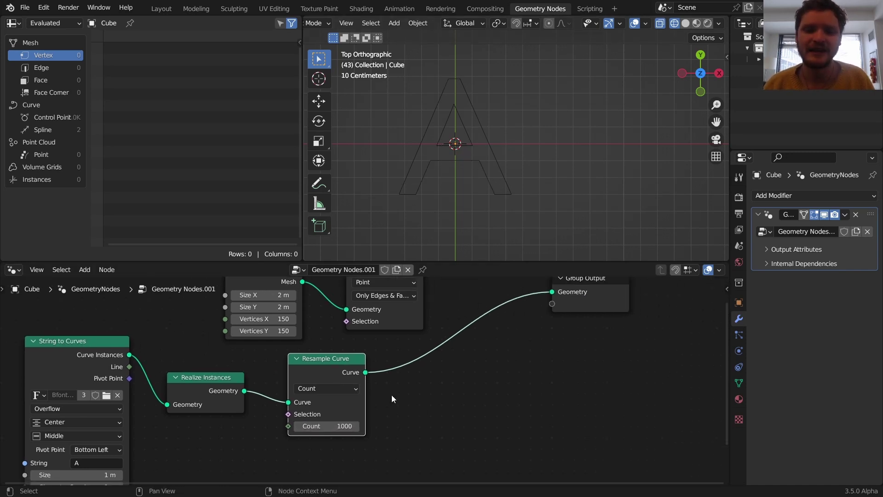
{"action": "key", "text": "shift+a"}
{"action": "type", "text": "c"}
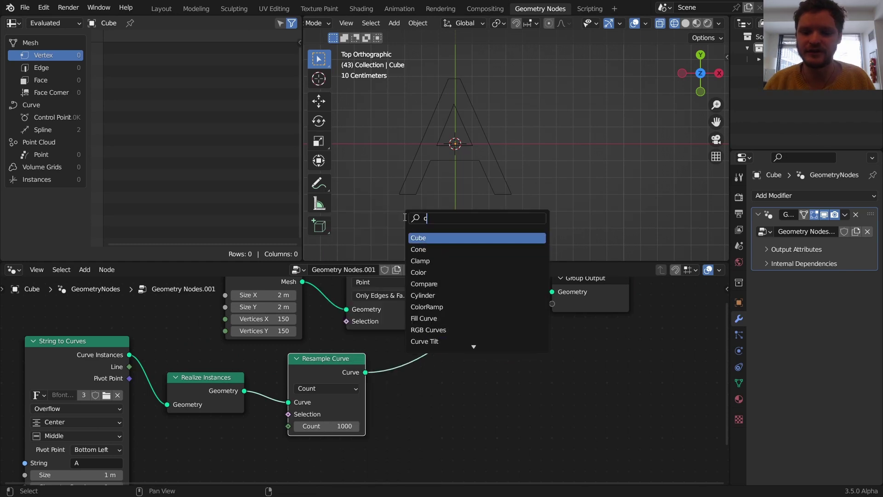
{"action": "type", "text": "urve to m"}
{"action": "key", "text": "Return"}
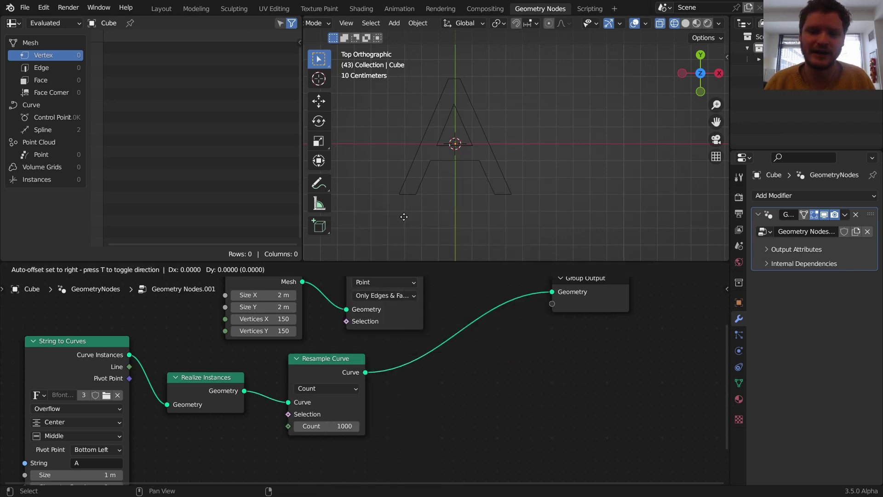
{"action": "left_click", "coordinate": [380, 363]}
Move the Group Output node away from the other nodes and connect Delete Geometry's output to it
{"action": "middle_click_drag", "start_coordinate": [513, 356], "coordinate": [390, 412]}
{"action": "left_click_drag", "start_coordinate": [401, 391], "coordinate": [440, 319]}
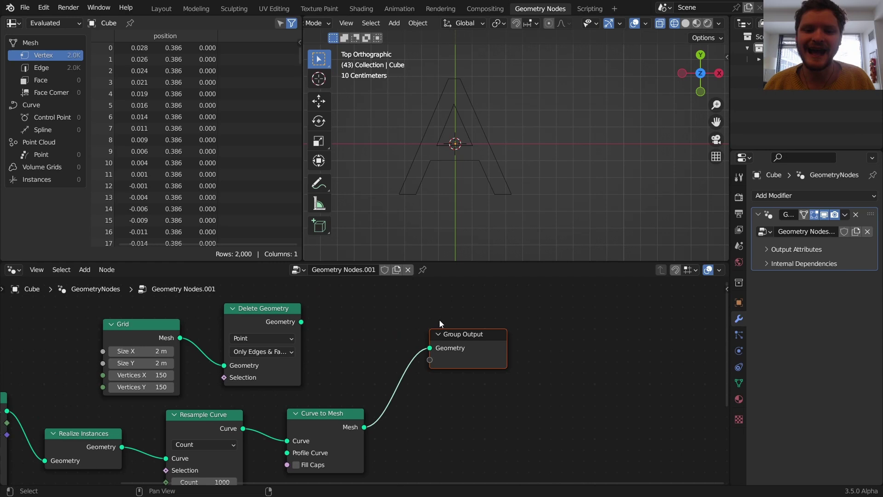
{"action": "key", "text": "g"}
{"action": "left_click", "coordinate": [590, 347]}
{"action": "left_click", "coordinate": [283, 321], "text": "ctrl+shift"}
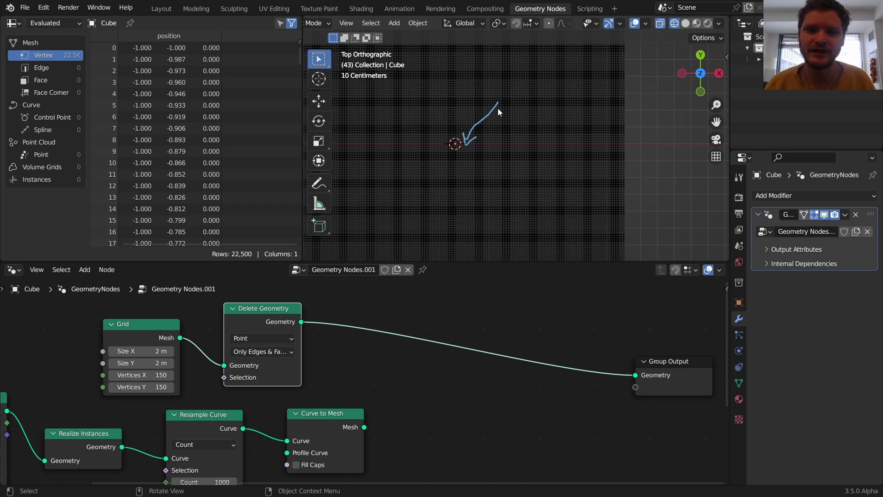
{"action": "left_click_drag", "start_coordinate": [498, 104], "coordinate": [477, 78]}
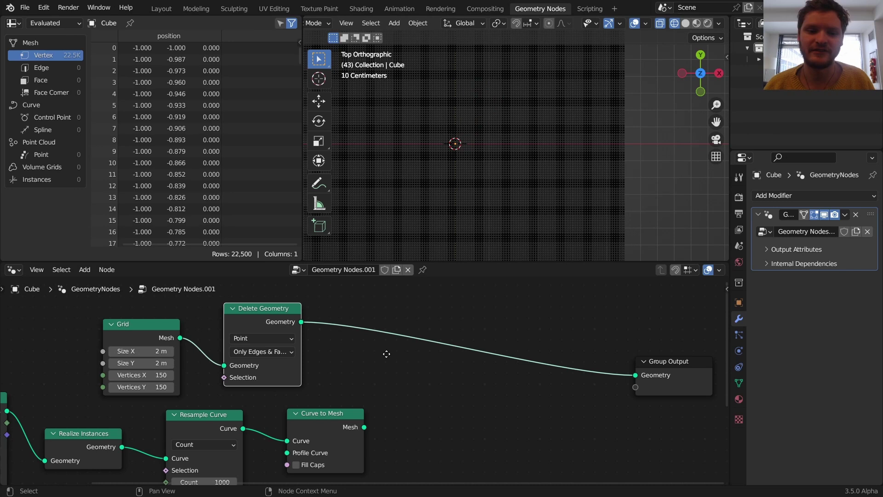
Add a Simulation Input node and a Simulation Output node below the link from Delete Geometry to Group Output
{"action": "middle_click_drag", "start_coordinate": [387, 354], "coordinate": [355, 340]}
{"action": "key", "text": "shift+a"}
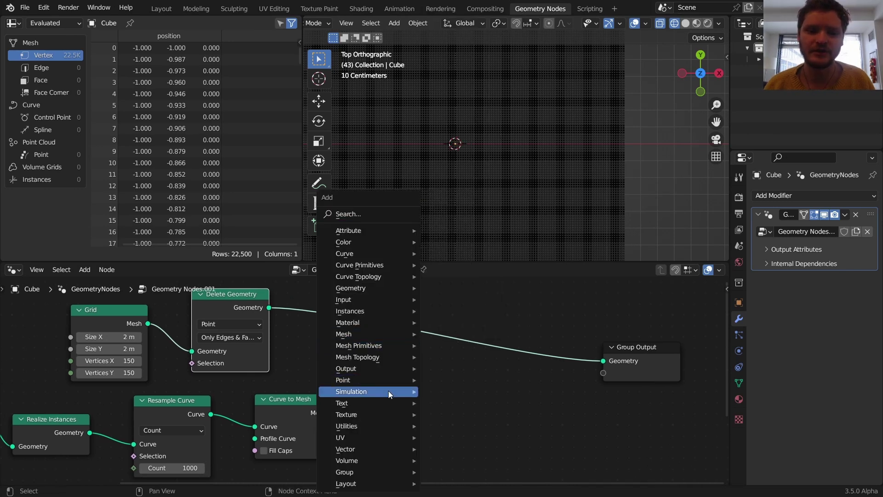
{"action": "mouse_move", "coordinate": [388, 391]}
{"action": "left_click", "coordinate": [454, 390]}
{"action": "left_click", "coordinate": [396, 378]}
{"action": "key", "text": "shift+a"}
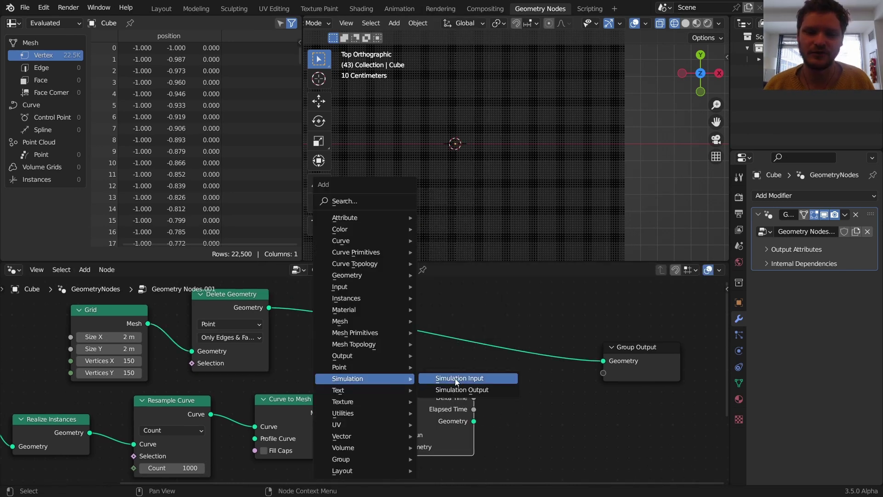
{"action": "left_click", "coordinate": [462, 390]}
{"action": "left_click", "coordinate": [467, 425]}
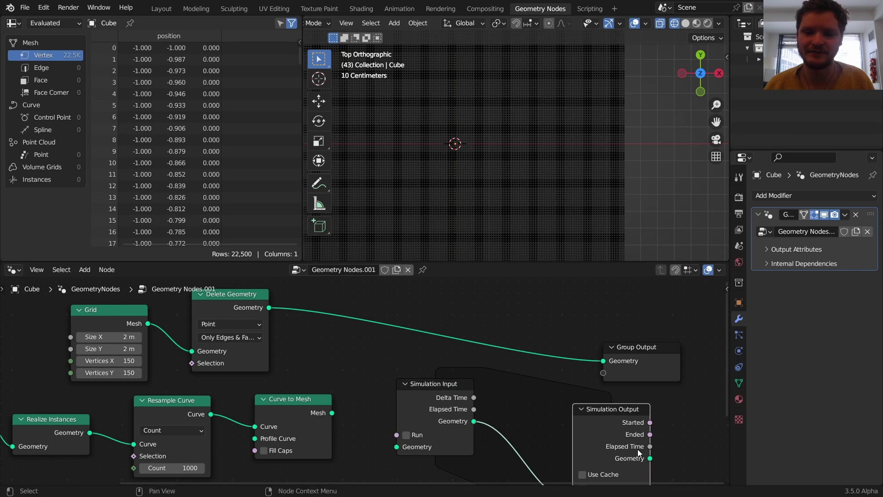
Connect Simulation Output's Geometry to Group Output and feed Delete Geometry's output into Simulation Input's Geometry
{"action": "left_click_drag", "start_coordinate": [650, 459], "coordinate": [604, 361]}
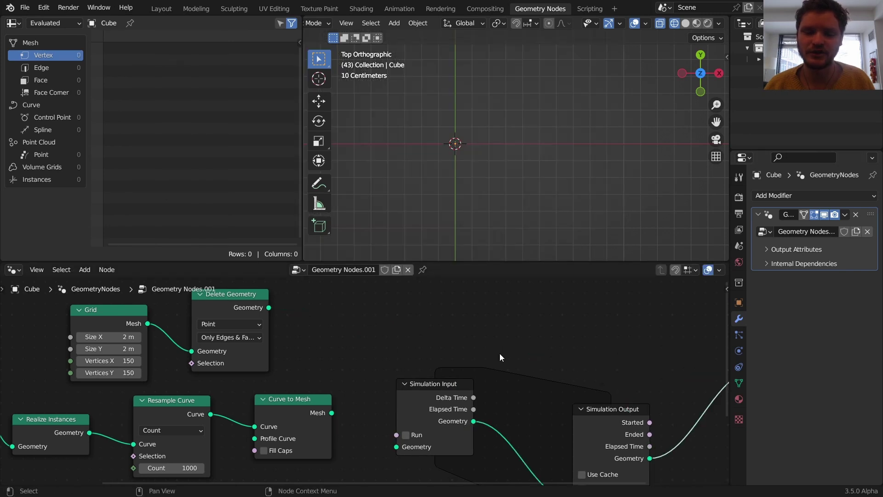
{"action": "key", "text": "Home"}
{"action": "left_click_drag", "start_coordinate": [307, 336], "coordinate": [322, 350]}
{"action": "right_click_drag", "start_coordinate": [286, 334], "coordinate": [435, 432], "text": "alt"}
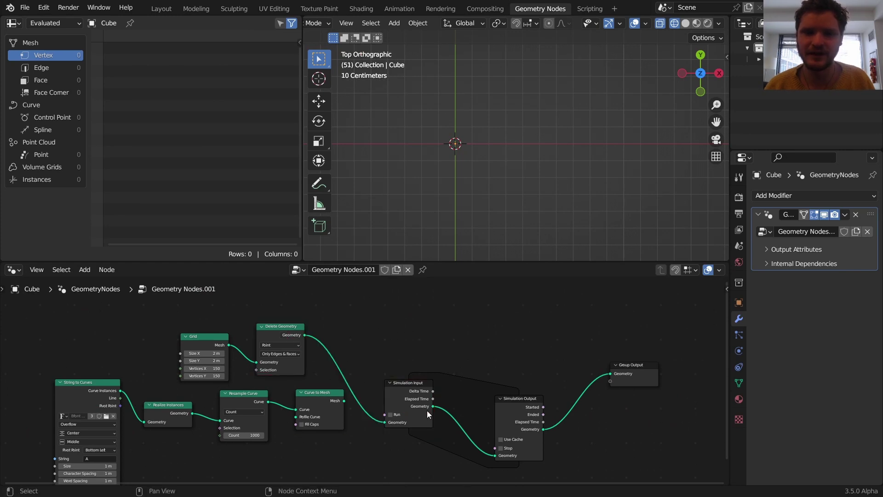
{"action": "key", "text": "space"}
{"action": "key", "text": "space"}
Move the Simulation Output and Group Output nodes farther away from Simulation Input to make room between them
{"action": "middle_click_drag", "start_coordinate": [535, 391], "coordinate": [459, 325]}
{"action": "left_click_drag", "start_coordinate": [581, 385], "coordinate": [440, 312]}
{"action": "key", "text": "g"}
{"action": "left_click", "coordinate": [531, 316]}
{"action": "scroll", "coordinate": [471, 327], "scroll_direction": "up", "scroll_amount": 2}
Insert a Set Position node on the link between Simulation Input and Simulation Output
{"action": "key", "text": "shift+a"}
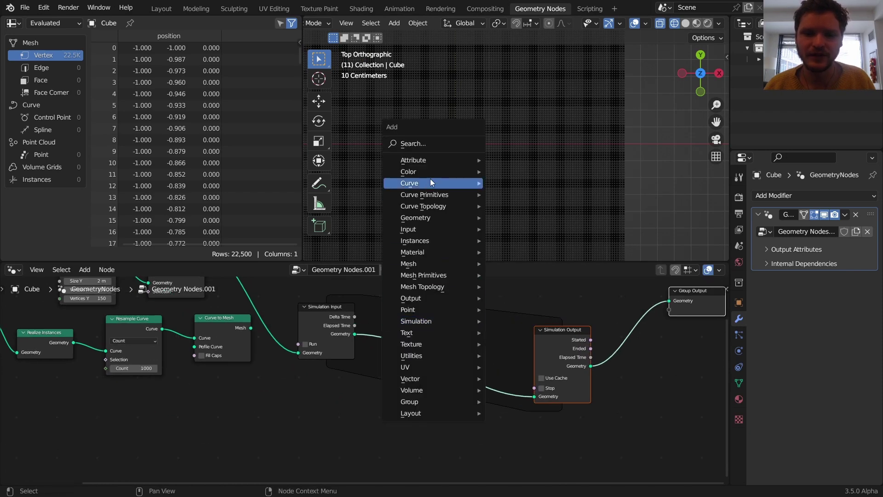
{"action": "type", "text": "set po"}
{"action": "key", "text": "Return"}
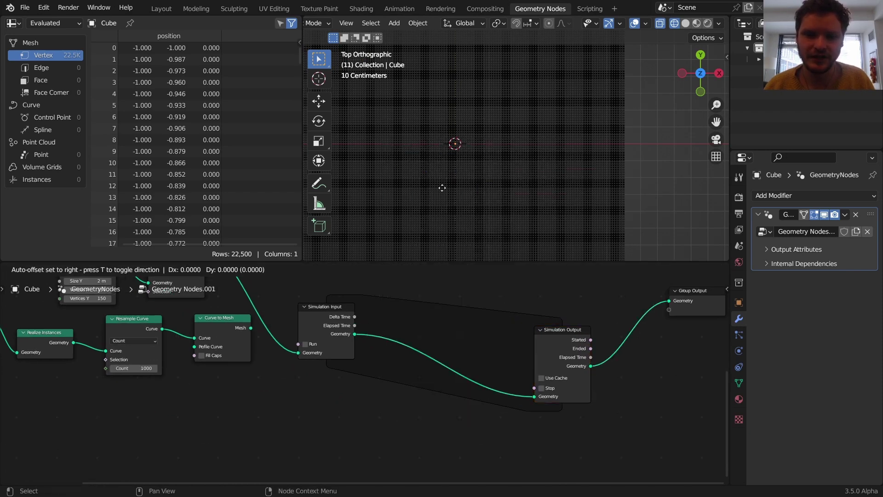
{"action": "left_click", "coordinate": [445, 349]}
{"action": "middle_click_drag", "start_coordinate": [342, 362], "coordinate": [439, 353]}
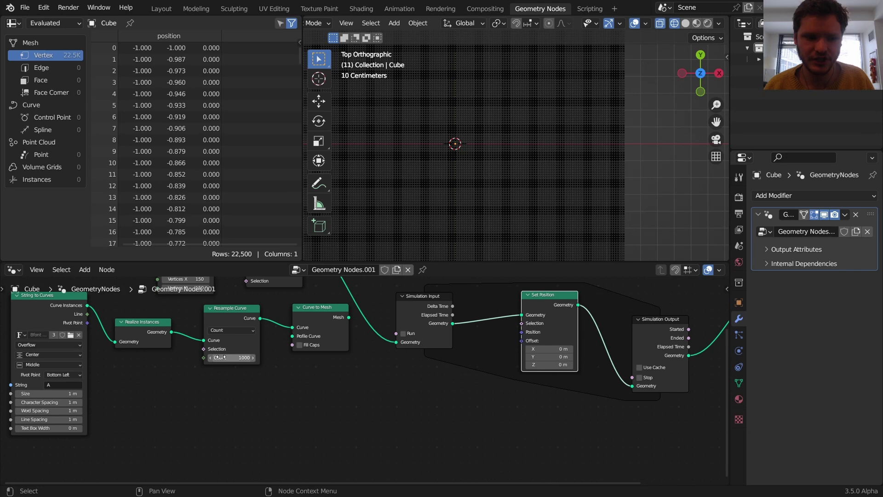
Move the node chain from String to Curves through Curve to Mesh below the simulation nodes
{"action": "scroll", "coordinate": [230, 357], "scroll_direction": "down", "scroll_amount": 1}
{"action": "left_click_drag", "start_coordinate": [45, 411], "coordinate": [308, 332]}
{"action": "key", "text": "g"}
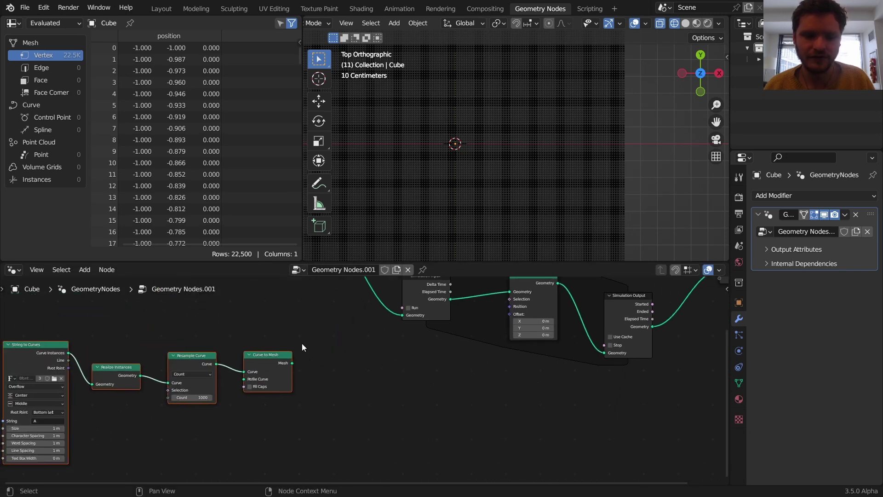
{"action": "scroll", "coordinate": [302, 343], "scroll_direction": "up", "scroll_amount": 2}
Add a Geometry Proximity node, connect Curve to Mesh's output to its Target and set it to Points
{"action": "key", "text": "shift+a"}
{"action": "left_click", "coordinate": [299, 216]}
{"action": "type", "text": "prox"}
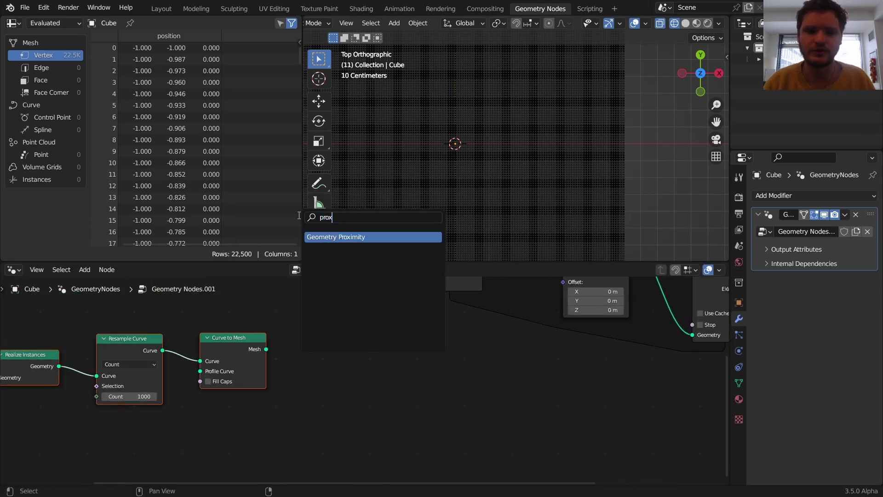
{"action": "key", "text": "Return"}
{"action": "left_click", "coordinate": [278, 348]}
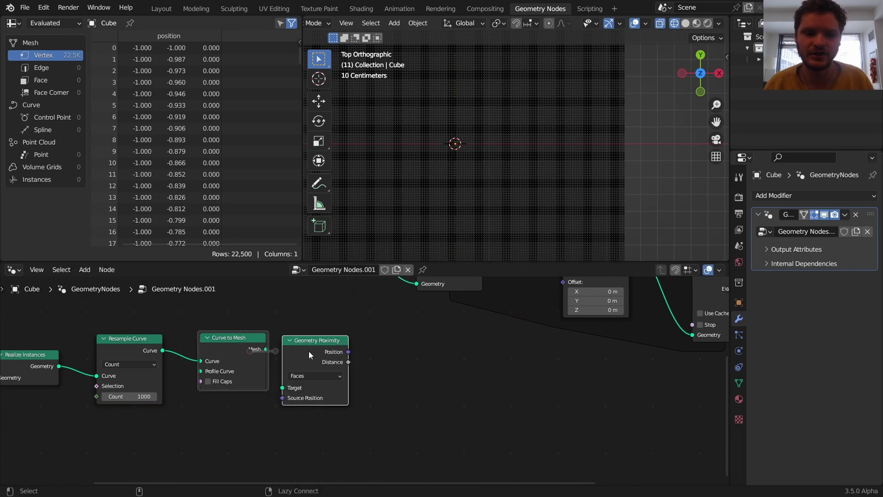
{"action": "left_click_drag", "start_coordinate": [266, 349], "coordinate": [282, 388]}
{"action": "left_click", "coordinate": [305, 379]}
{"action": "left_click", "coordinate": [306, 388]}
{"action": "middle_click_drag", "start_coordinate": [307, 388], "coordinate": [274, 385]}
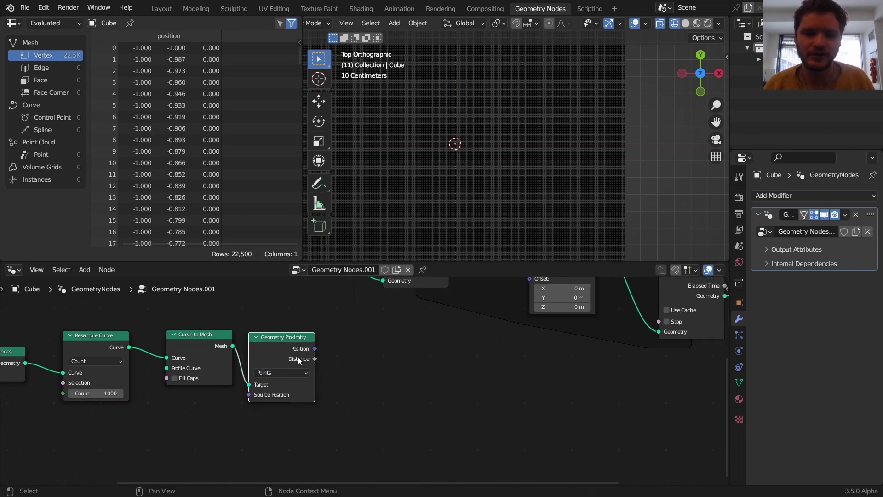
Add a Vector Math node set to Subtract and connect Geometry Proximity's Position to its first Vector input
{"action": "key", "text": "shift+a"}
{"action": "left_click", "coordinate": [315, 216]}
{"action": "type", "text": "vec"}
{"action": "left_click", "coordinate": [332, 248]}
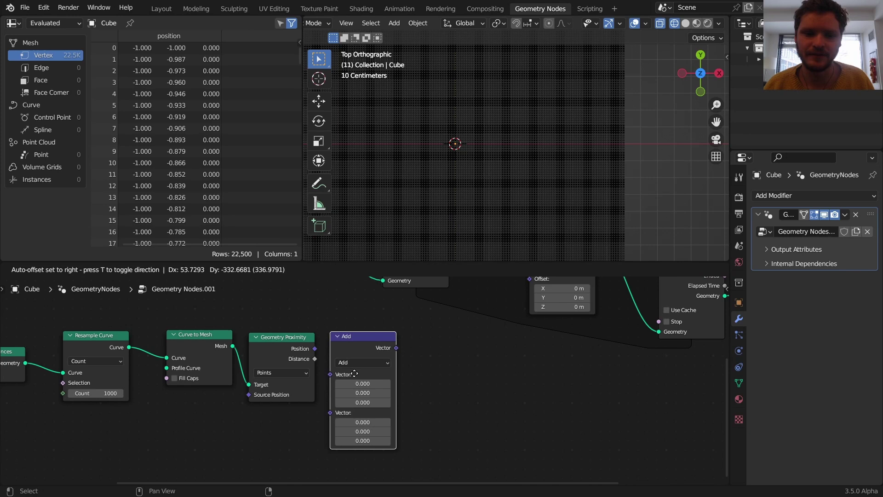
{"action": "left_click", "coordinate": [361, 348]}
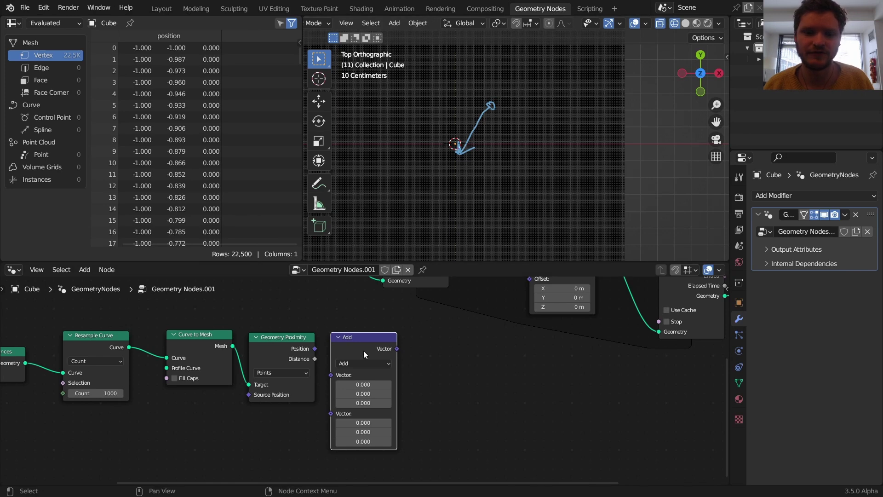
{"action": "scroll", "coordinate": [364, 353], "scroll_direction": "up", "scroll_amount": 1}
{"action": "left_click_drag", "start_coordinate": [301, 341], "coordinate": [342, 376]}
{"action": "middle_click_drag", "start_coordinate": [342, 376], "coordinate": [368, 357]}
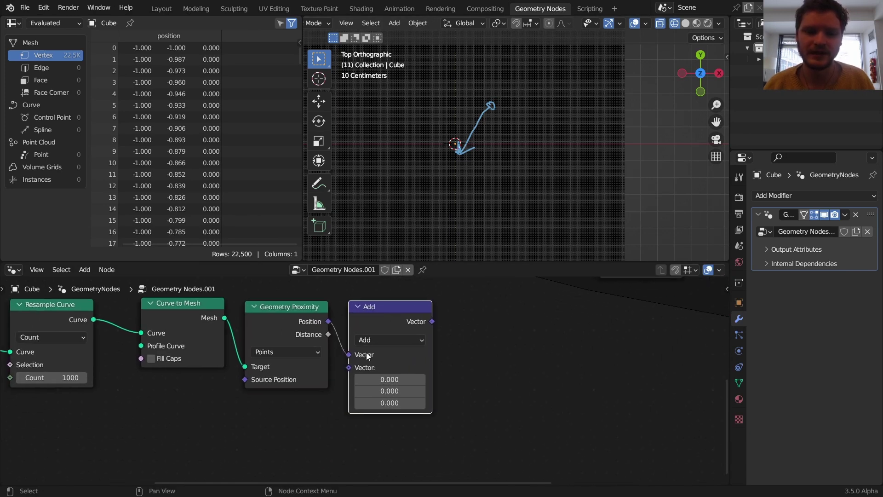
{"action": "left_click", "coordinate": [368, 341]}
{"action": "key", "text": "s"}
Add a Position node connected to the Subtract node's second Vector input, below Geometry Proximity
{"action": "left_click_drag", "start_coordinate": [347, 368], "coordinate": [304, 416]}
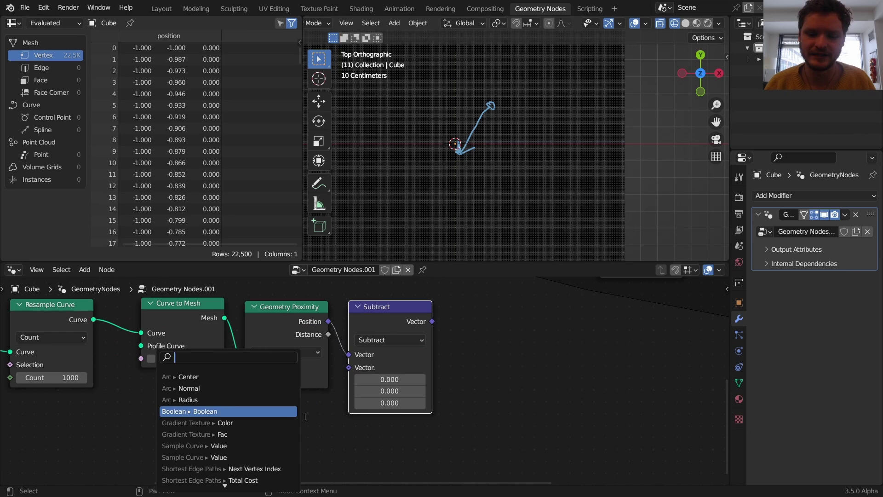
{"action": "type", "text": "po"}
{"action": "key", "text": "Return"}
{"action": "left_click", "coordinate": [332, 415]}
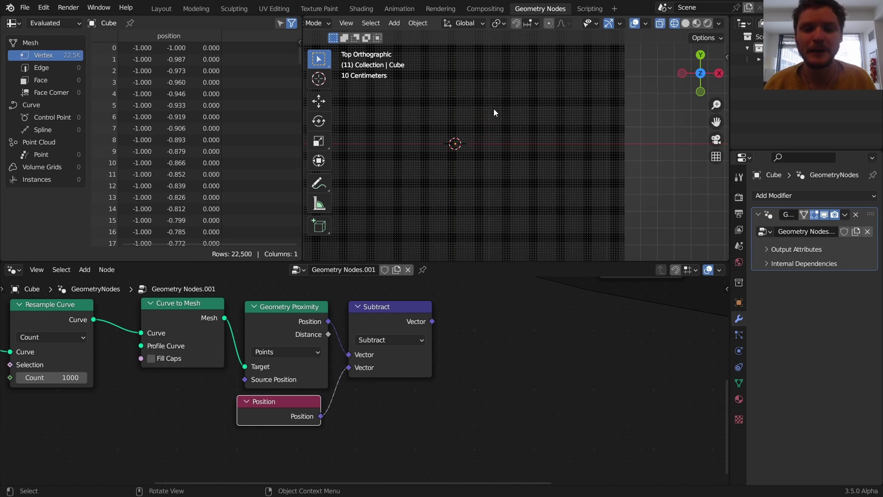
Duplicate the Subtract node, set the copy to Normalize and connect Subtract's output to it
{"action": "scroll", "coordinate": [421, 331], "scroll_direction": "down", "scroll_amount": 2}
{"action": "middle_click_drag", "start_coordinate": [420, 328], "coordinate": [369, 347]}
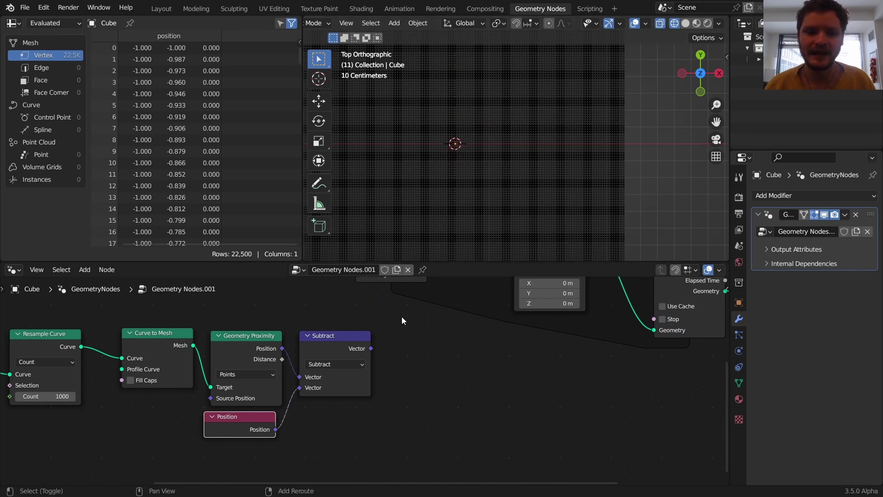
{"action": "key", "text": "shift+a"}
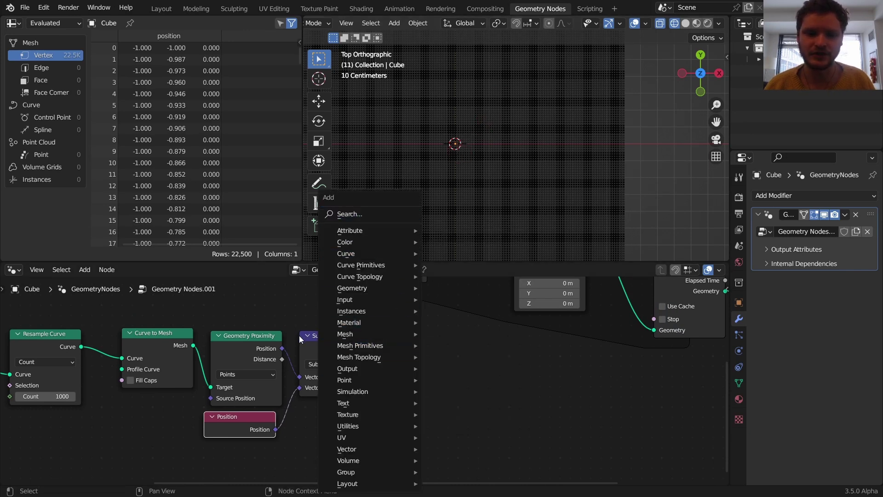
{"action": "key", "text": "Escape"}
{"action": "key", "text": "shift+d"}
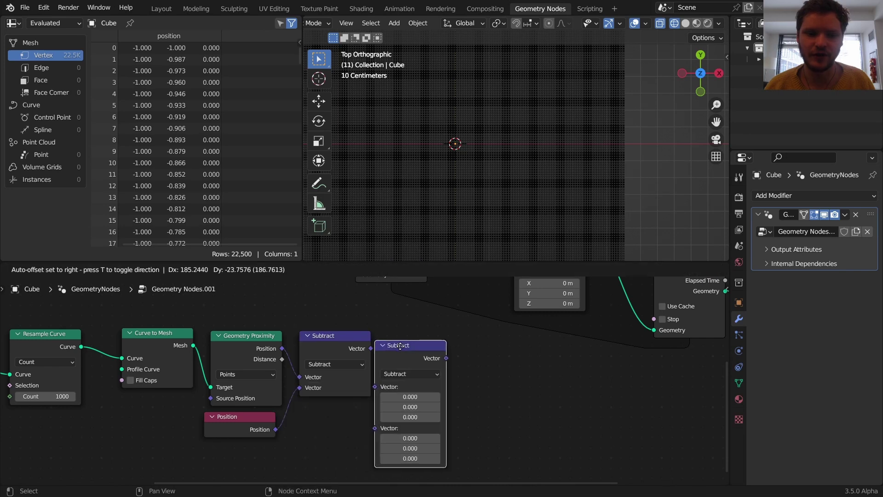
{"action": "left_click", "coordinate": [402, 352]}
{"action": "left_click", "coordinate": [406, 374]}
{"action": "left_click", "coordinate": [469, 362]}
{"action": "middle_click_drag", "start_coordinate": [400, 364], "coordinate": [296, 346]}
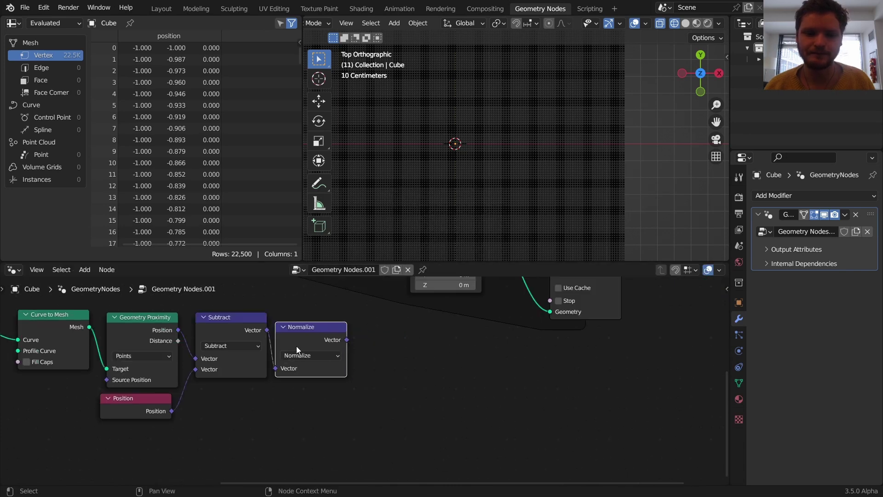
Add a Vector Rotate node after Normalize, link Normalize's output to its Vector input and set Angle to 90°
{"action": "key", "text": "shift+a"}
{"action": "type", "text": "vector"}
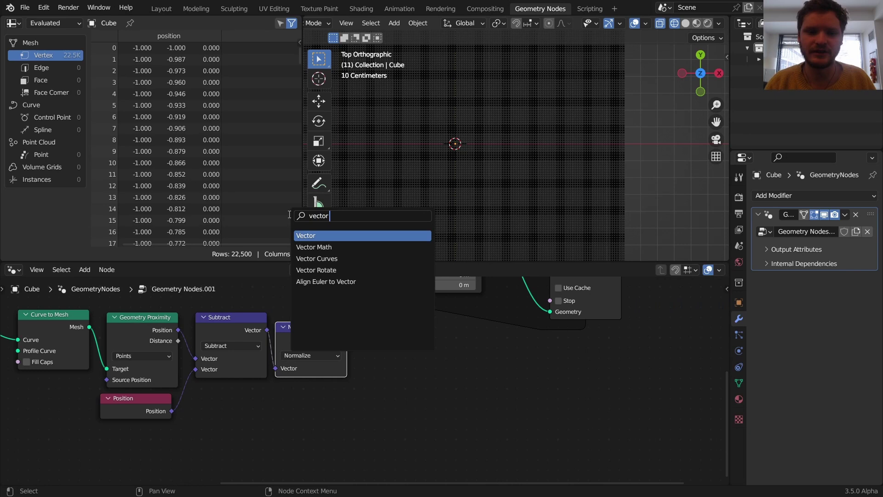
{"action": "key", "text": "Down"}
{"action": "key", "text": "Down"}
{"action": "key", "text": "Down"}
{"action": "key", "text": "Return"}
{"action": "left_click", "coordinate": [409, 453]}
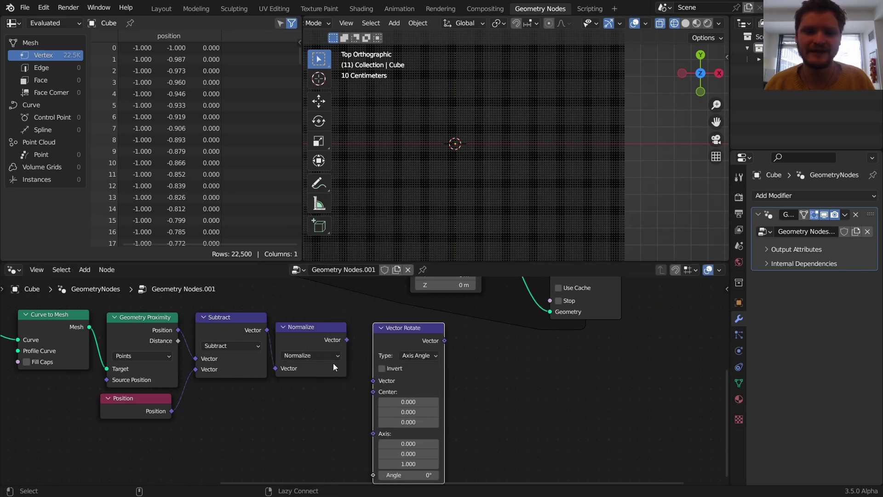
{"action": "type", "text": "90"}
{"action": "key", "text": "Return"}
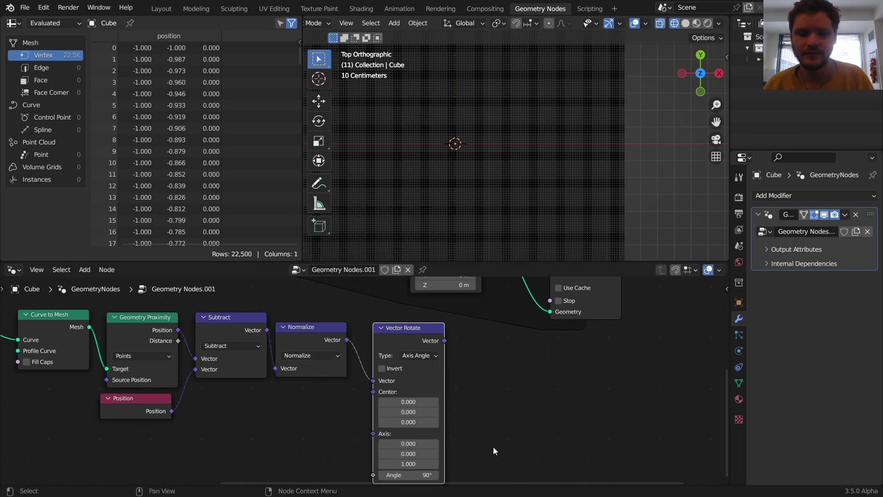
Duplicate Normalize after Vector Rotate, connect Vector Rotate to the copy and set it to Scale with a value of 0.020
{"action": "left_click", "coordinate": [313, 339]}
{"action": "key", "text": "shift+d"}
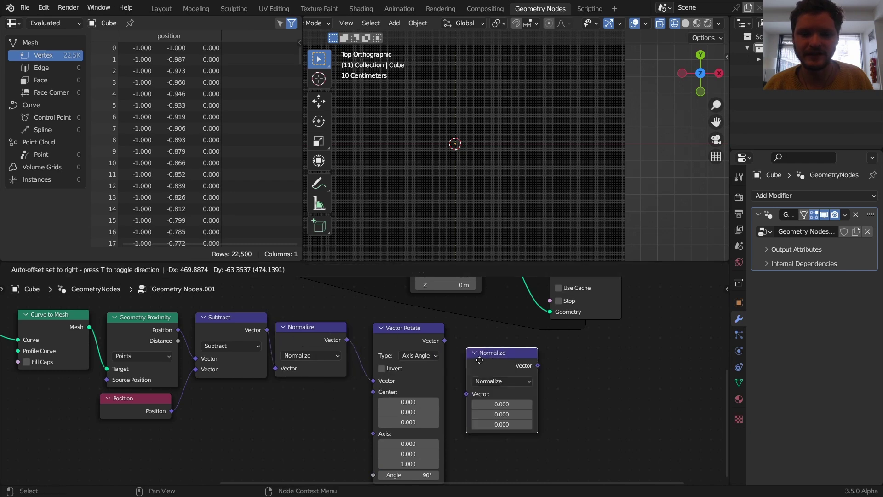
{"action": "left_click", "coordinate": [472, 357]}
{"action": "right_click_drag", "start_coordinate": [409, 349], "coordinate": [504, 362], "text": "alt"}
{"action": "left_click", "coordinate": [501, 379]}
{"action": "left_click", "coordinate": [488, 214]}
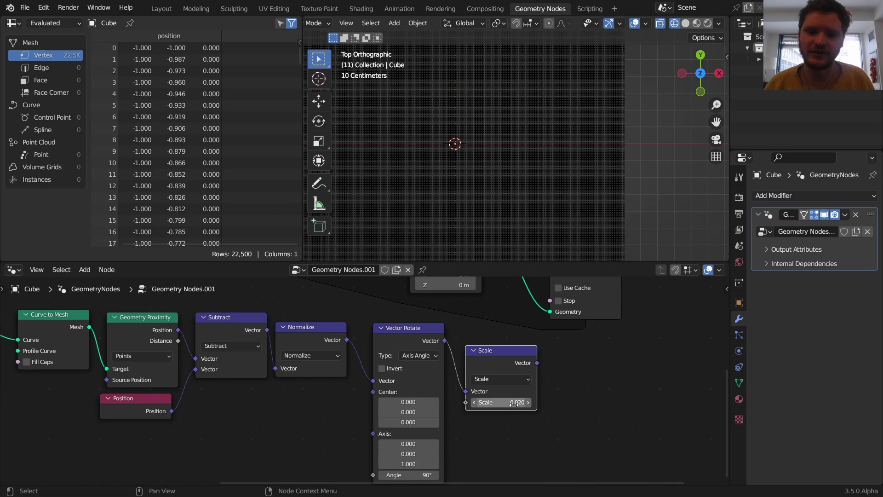
Connect the Scale node's output to Set Position's Offset and play the simulation
{"action": "middle_click_drag", "start_coordinate": [505, 362], "coordinate": [503, 416]}
{"action": "left_click_drag", "start_coordinate": [535, 418], "coordinate": [408, 310]}
{"action": "left_click", "coordinate": [451, 179]}
{"action": "key", "text": "space"}
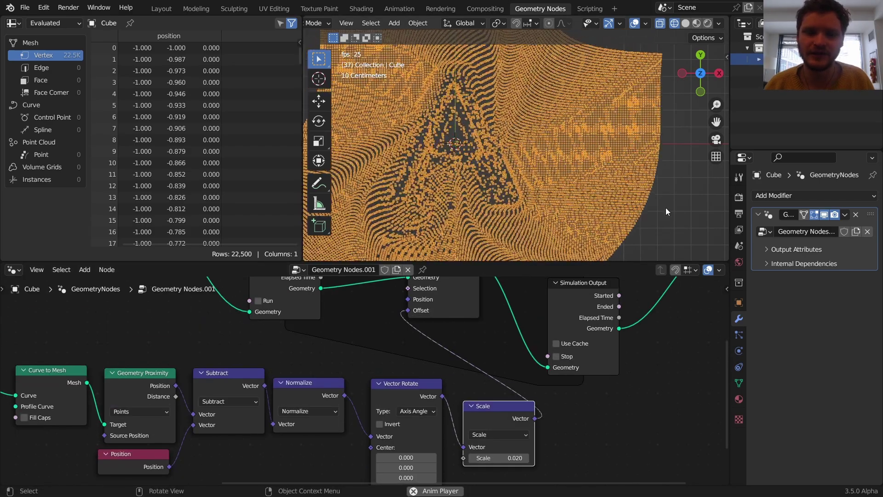
{"action": "left_click", "coordinate": [658, 206]}
{"action": "left_click", "coordinate": [493, 160]}
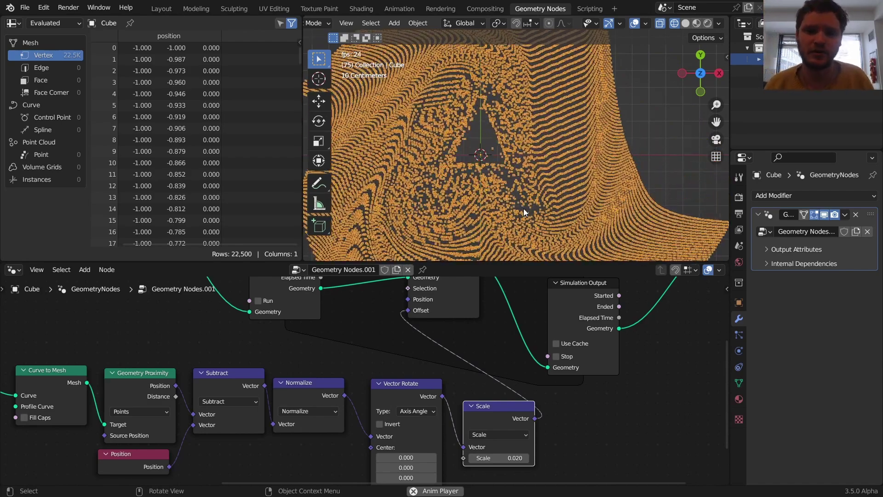
Stop playback, return to the first frame and replay the simulation with the Scale node set to 0.010
{"action": "key", "text": "space"}
{"action": "middle_click_drag", "start_coordinate": [206, 377], "coordinate": [429, 346]}
{"action": "key", "text": "shift+Left"}
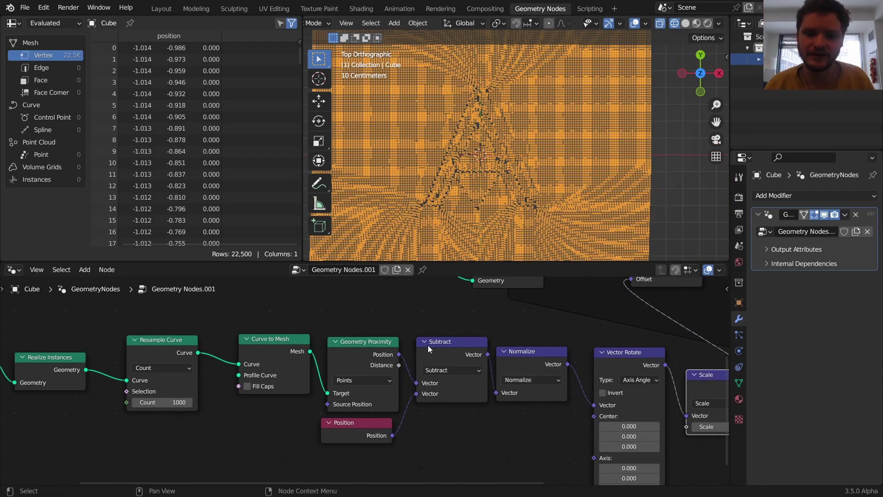
{"action": "middle_click_drag", "start_coordinate": [709, 430], "coordinate": [400, 429]}
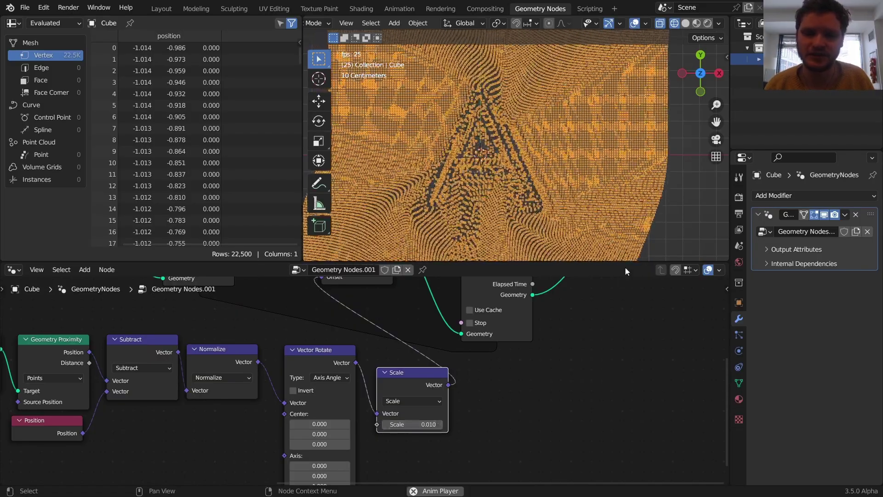
Change the String in the String to Curves node to B
{"action": "scroll", "coordinate": [256, 365], "scroll_direction": "down", "scroll_amount": 4}
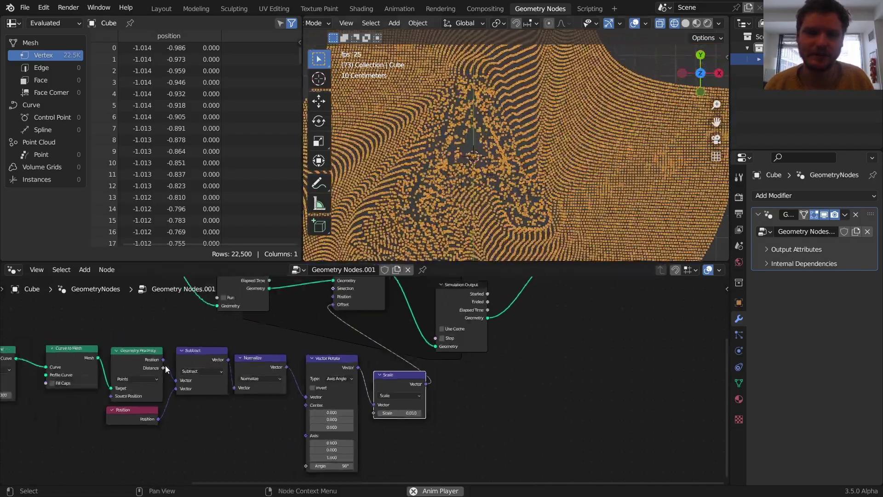
{"action": "middle_click_drag", "start_coordinate": [165, 369], "coordinate": [274, 340]}
{"action": "scroll", "coordinate": [165, 381], "scroll_direction": "up", "scroll_amount": 5}
{"action": "left_click", "coordinate": [88, 387]}
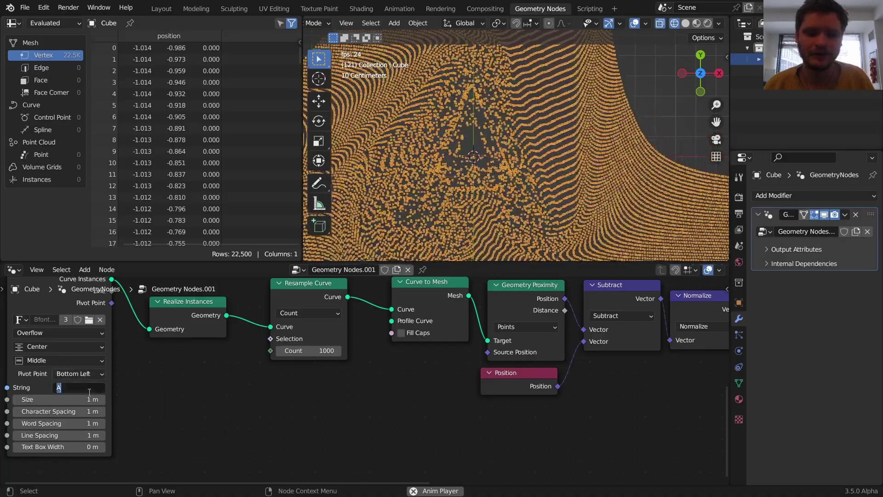
{"action": "type", "text": "B"}
{"action": "key", "text": "Return"}
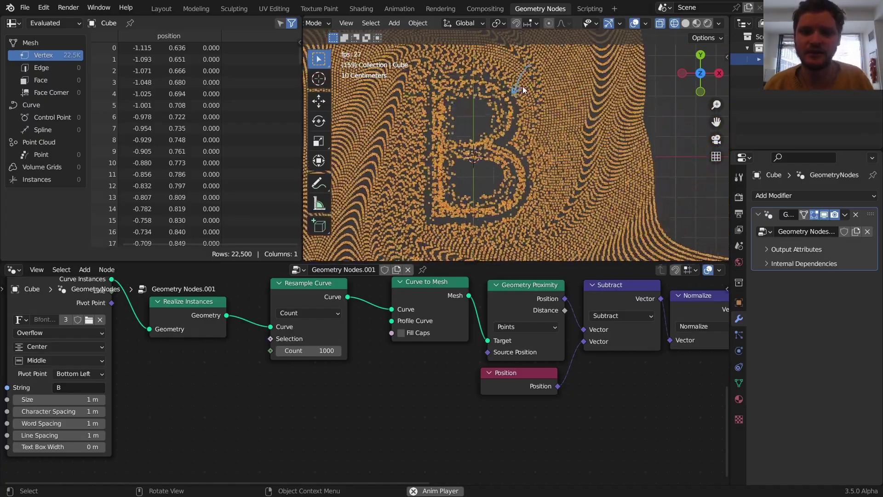
Pause on the letter B to mark the point movement, and replay the simulation from the first frame
{"action": "key", "text": "space"}
{"action": "key", "text": "d"}
{"action": "mouse_move", "coordinate": [487, 110]}
{"action": "left_mouse_down"}
{"action": "mouse_move", "coordinate": [501, 92]}
{"action": "mouse_move", "coordinate": [501, 100]}
{"action": "left_mouse_up"}
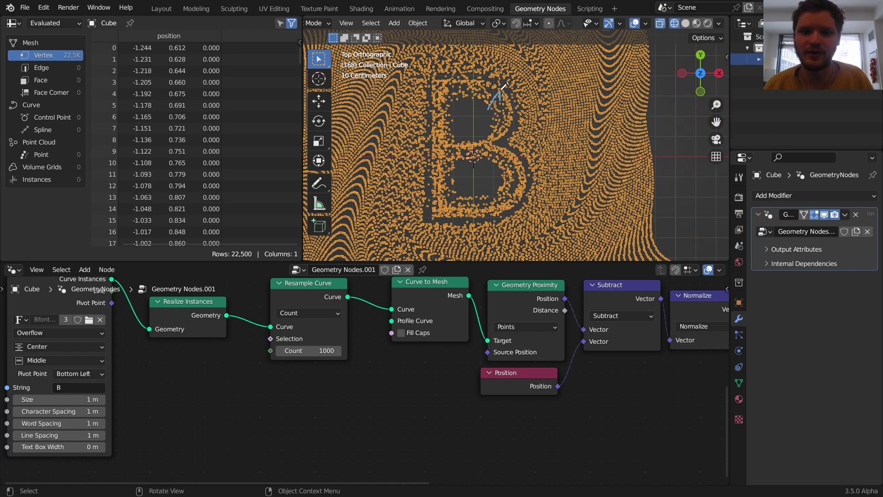
{"action": "key", "text": "space"}
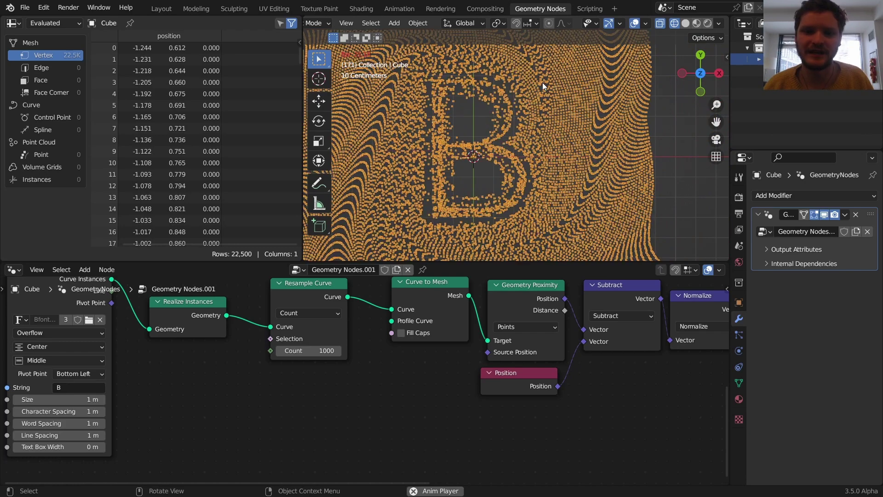
{"action": "key", "text": "space"}
{"action": "key", "text": "shift+Left"}
{"action": "key", "text": "space"}
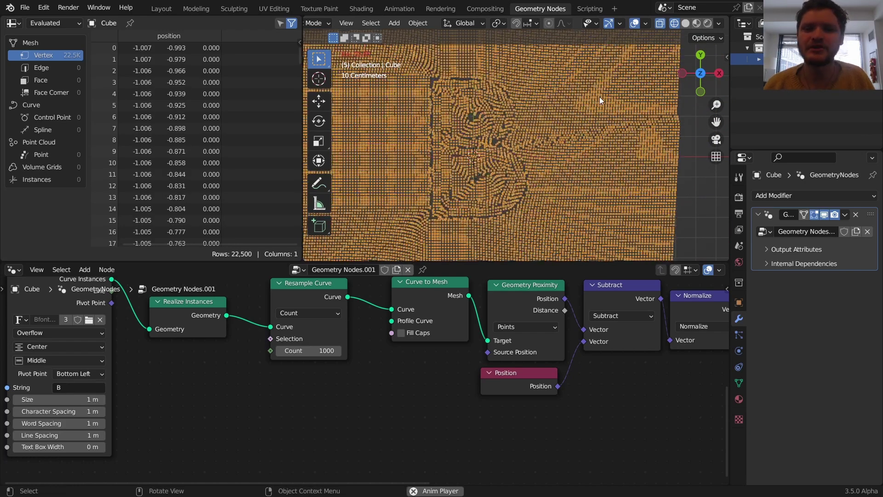
{"action": "key", "text": "space"}
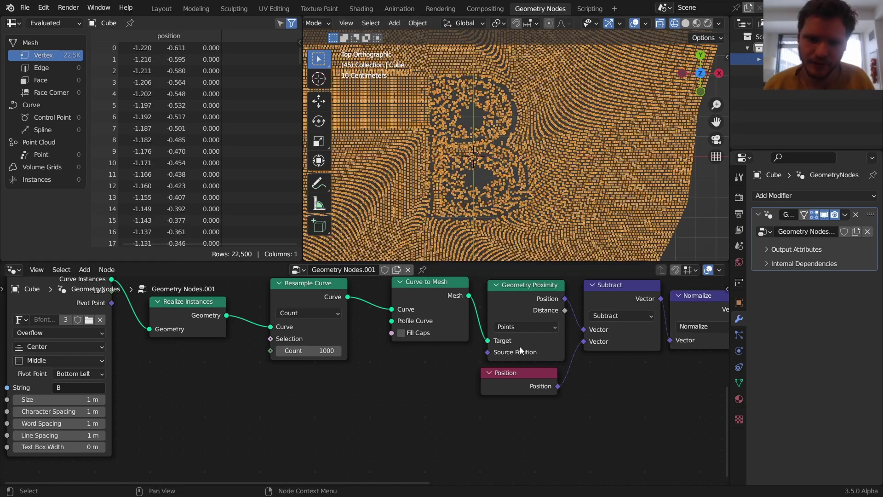
Set the Axis Angle rotation node's Angle to 95° and play the simulation from the first frame
{"action": "middle_click_drag", "start_coordinate": [435, 341], "coordinate": [331, 332]}
{"action": "middle_click_drag", "start_coordinate": [647, 341], "coordinate": [373, 319]}
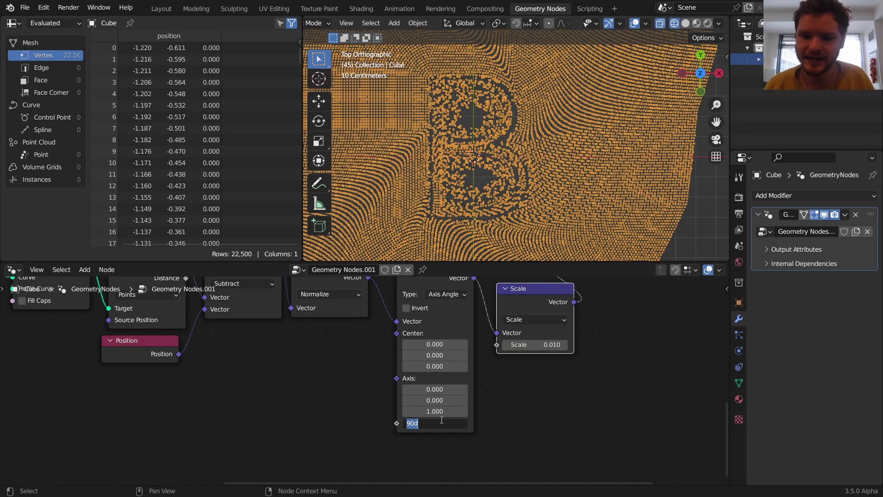
{"action": "key", "text": "shift+Left"}
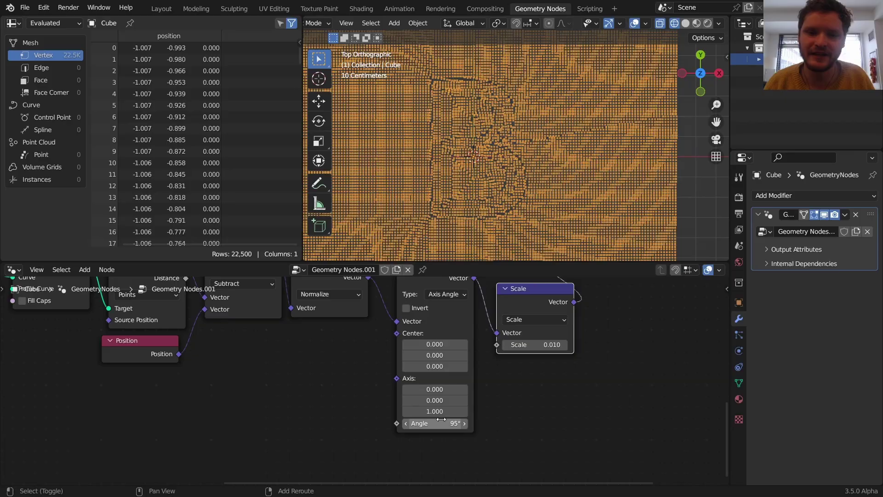
{"action": "key", "text": "space"}
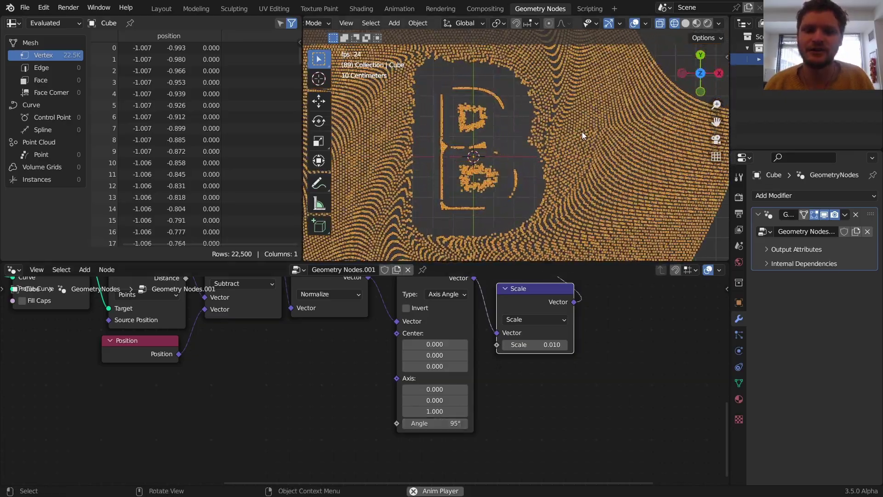
Stop playback, set the rotation Angle to 85° and replay the simulation from the first frame
{"action": "key", "text": "Escape"}
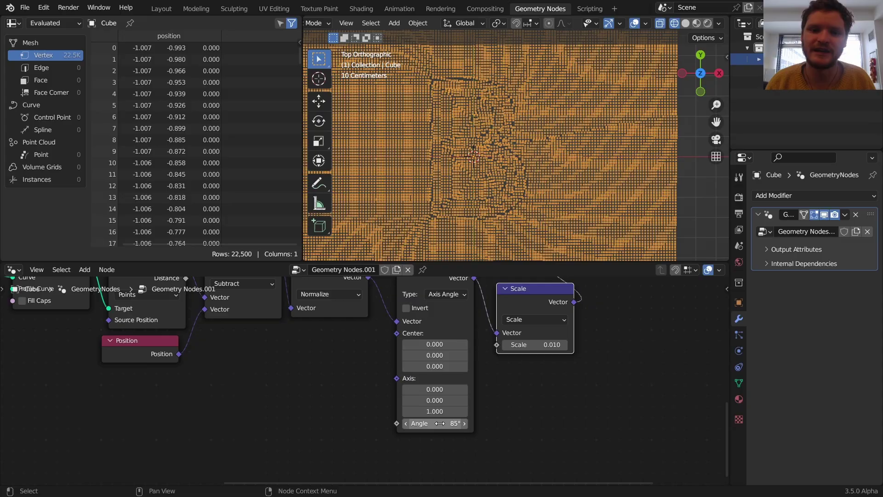
{"action": "key", "text": "space"}
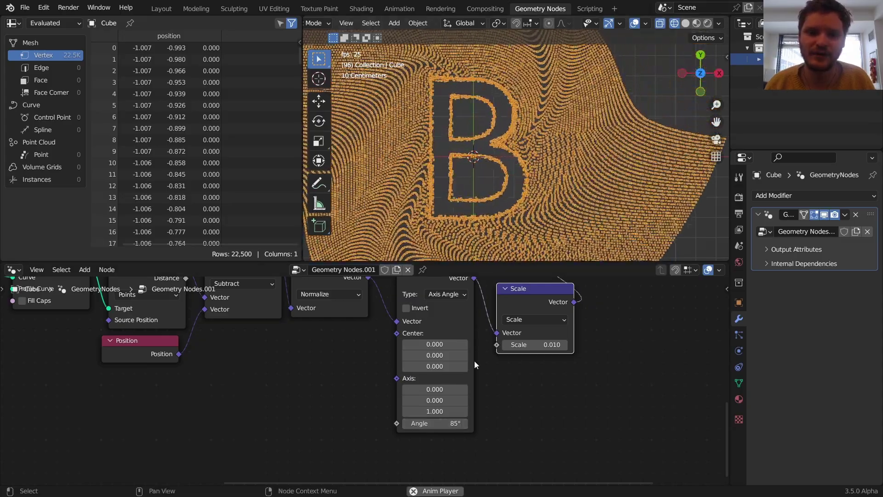
Stop playback, return to the first frame, set the rotation Angle to 90° and replay the simulation
{"action": "key", "text": "space"}
{"action": "key", "text": "shift+Left"}
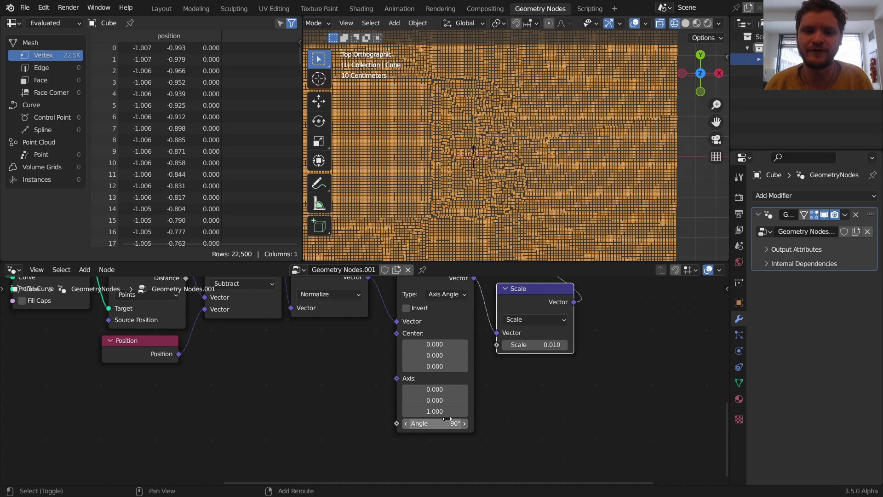
{"action": "key", "text": "space"}
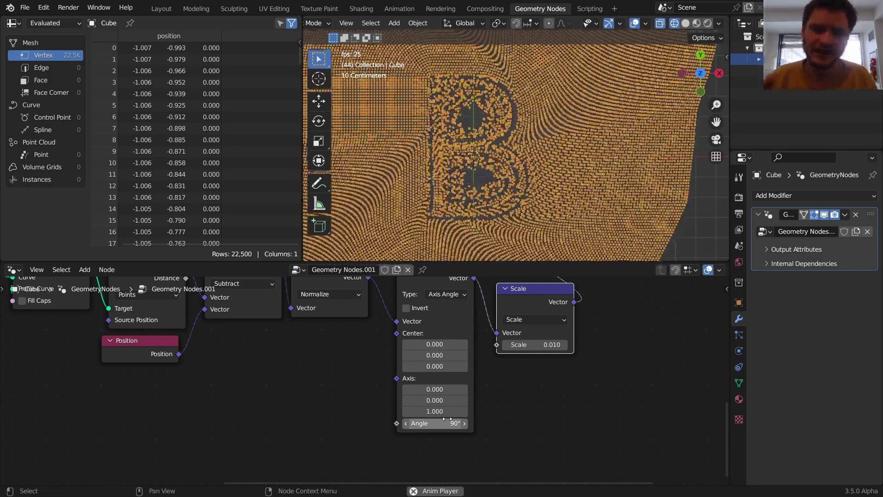